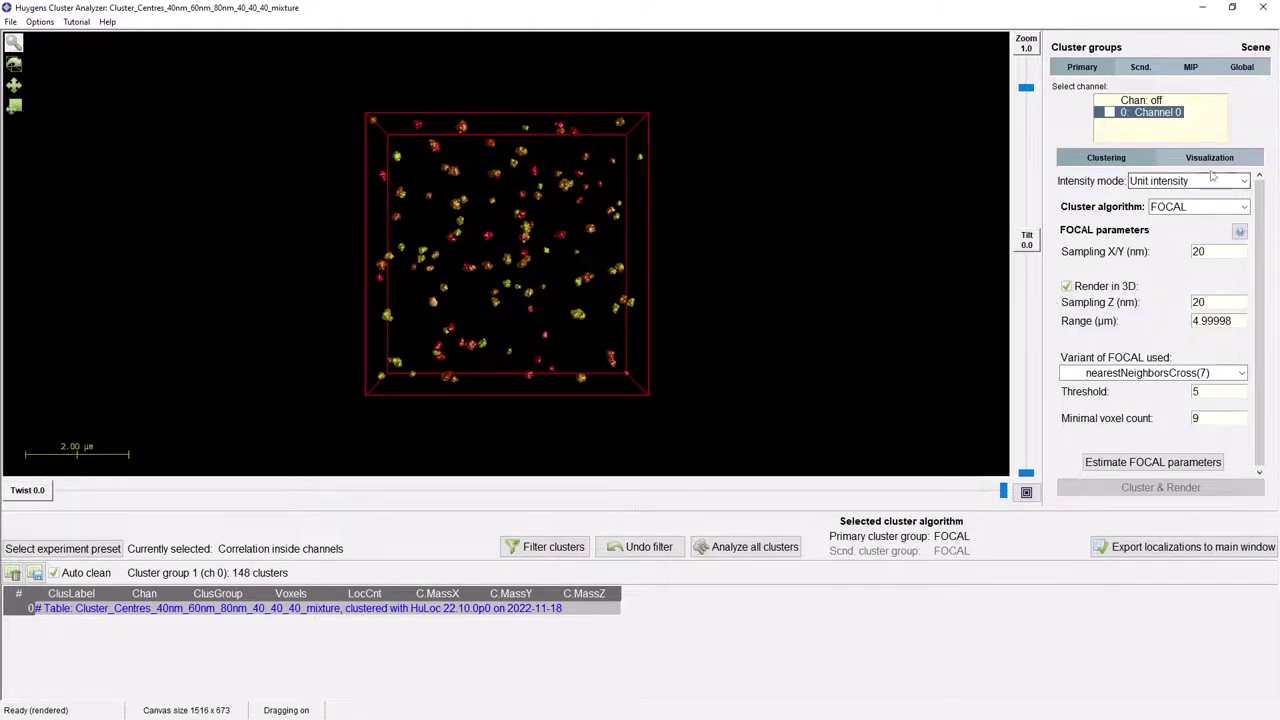
Review the global render settings for sampling and Z range, and return to the primary cluster group
{"action": "left_click", "coordinate": [1243, 70]}
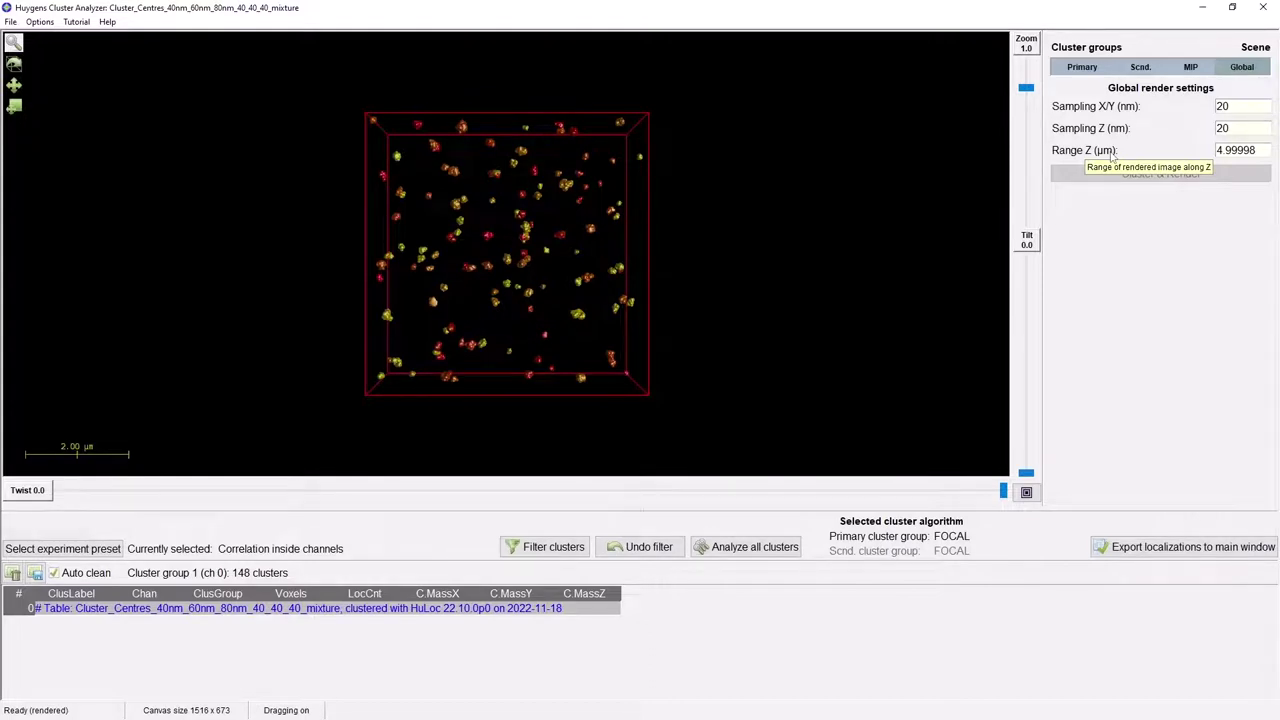
{"action": "left_click", "coordinate": [1072, 72]}
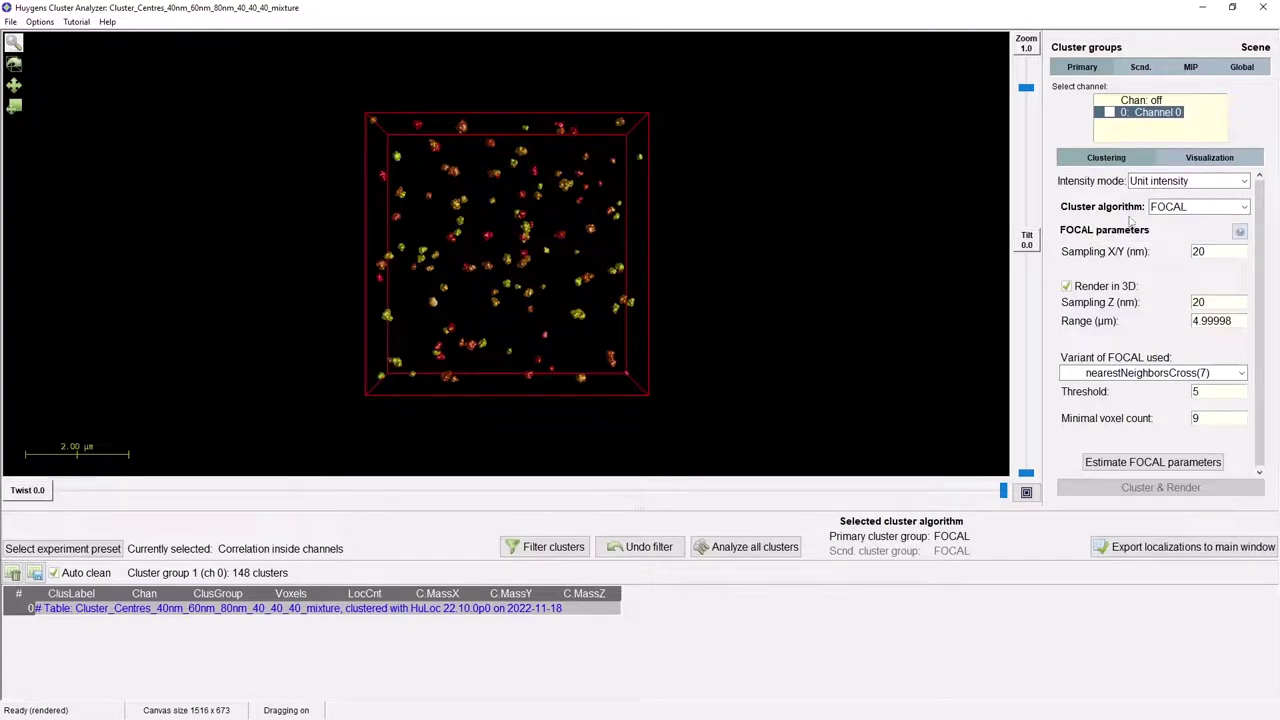
Choose FOCAL as the primary group's cluster algorithm and read the explanation of how it works
{"action": "left_click", "coordinate": [1245, 208]}
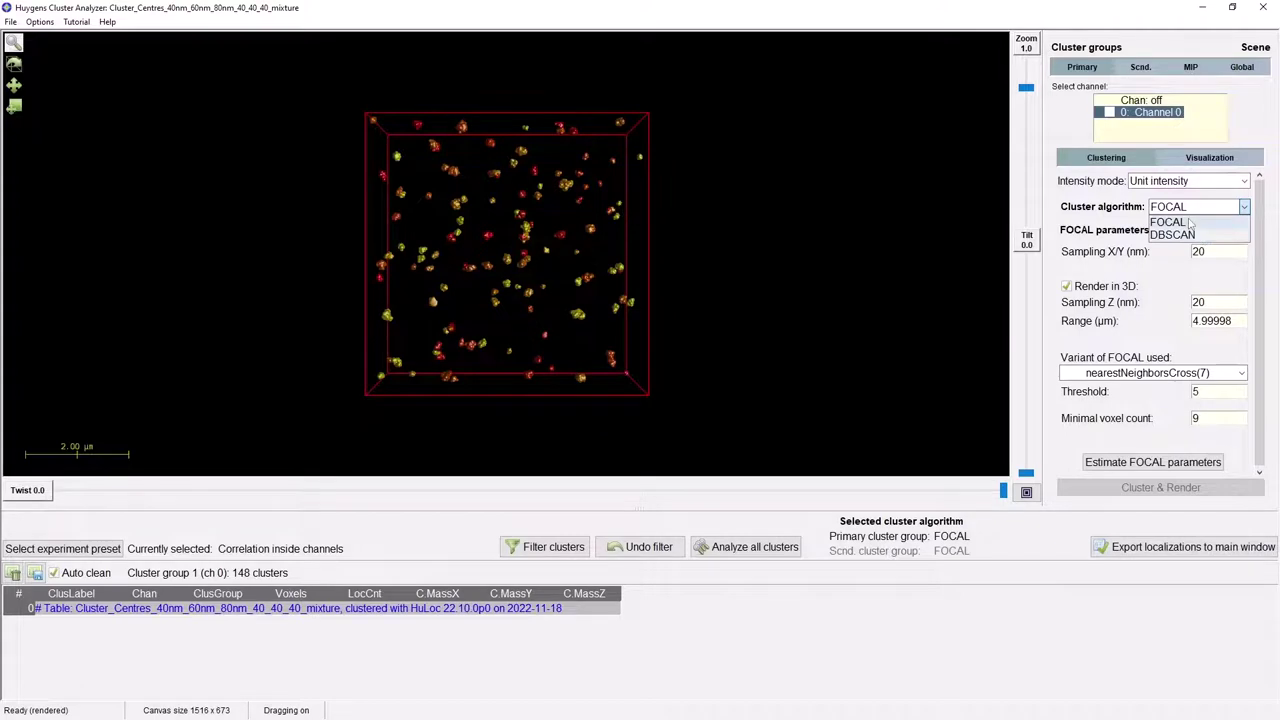
{"action": "left_click", "coordinate": [1190, 224]}
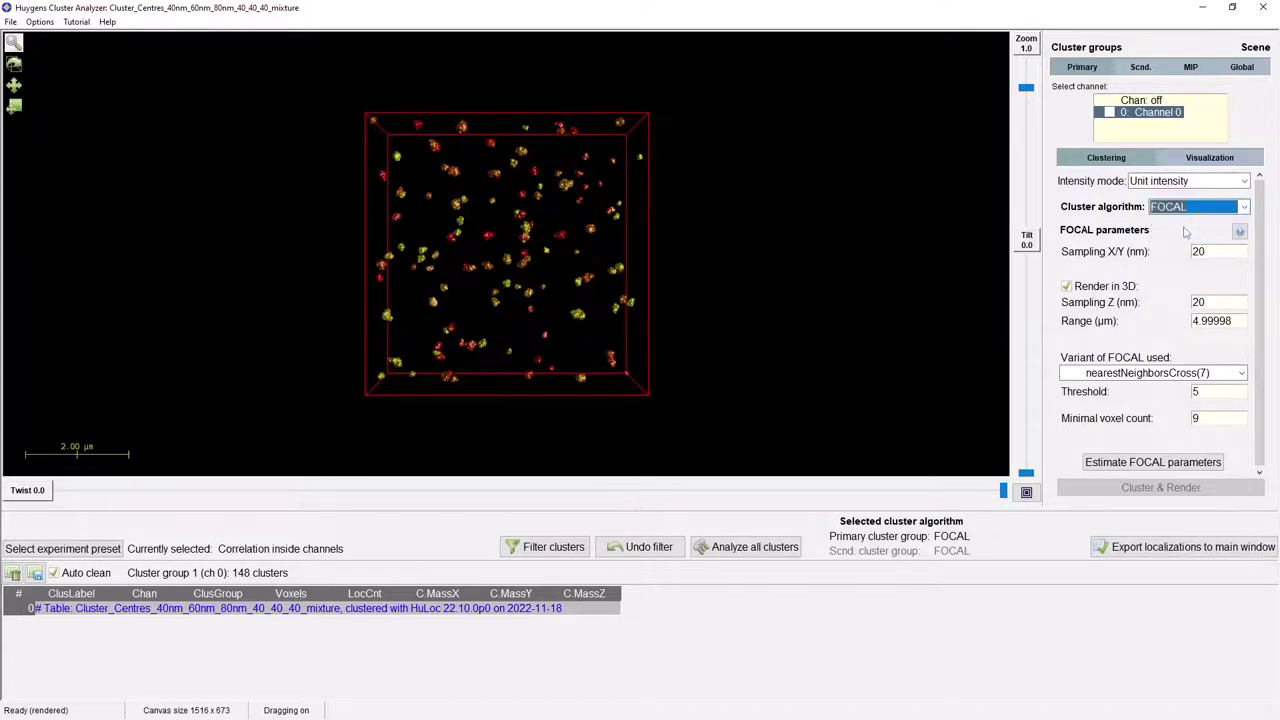
{"action": "left_click", "coordinate": [1239, 231]}
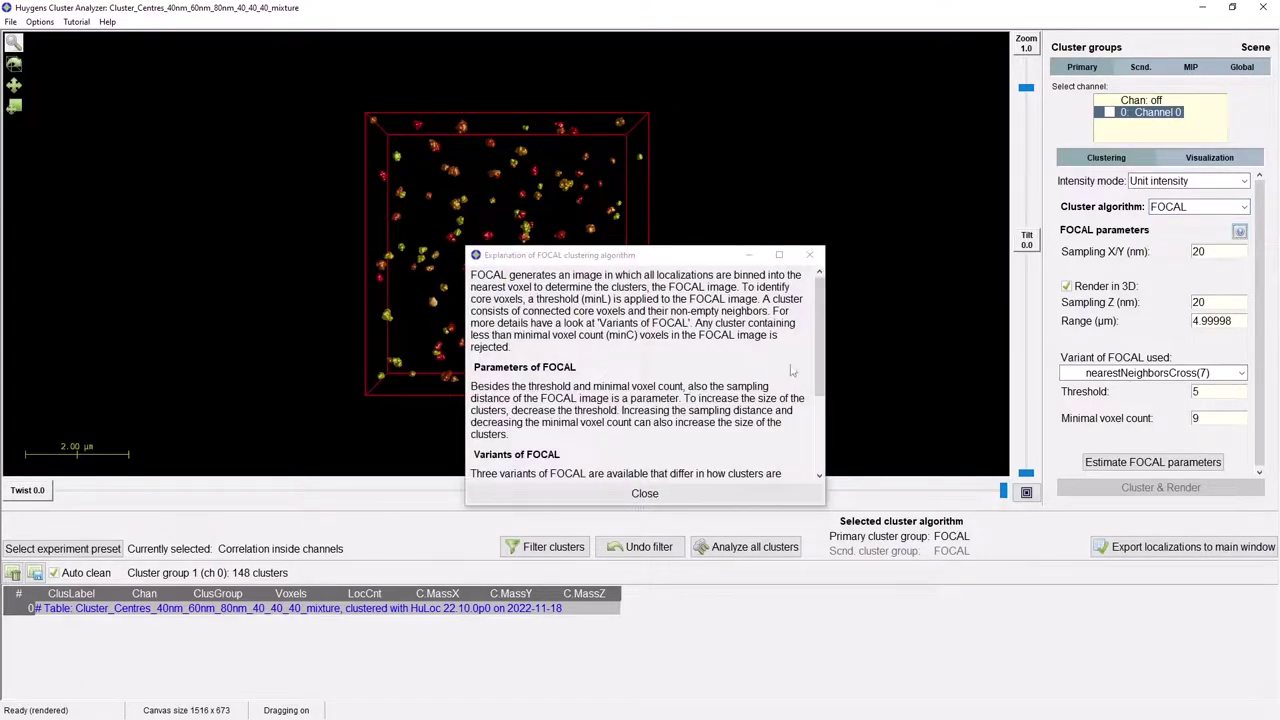
{"action": "left_click", "coordinate": [650, 493]}
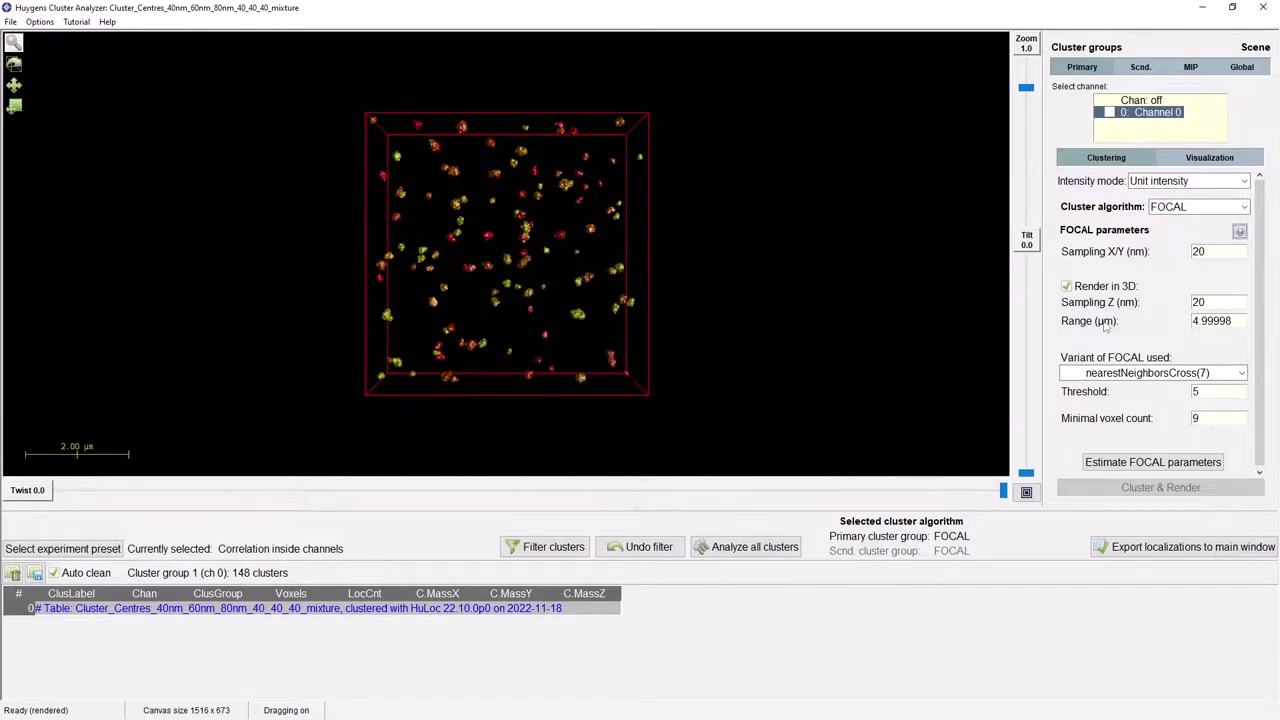
{"action": "mouse_move", "coordinate": [1105, 328]}
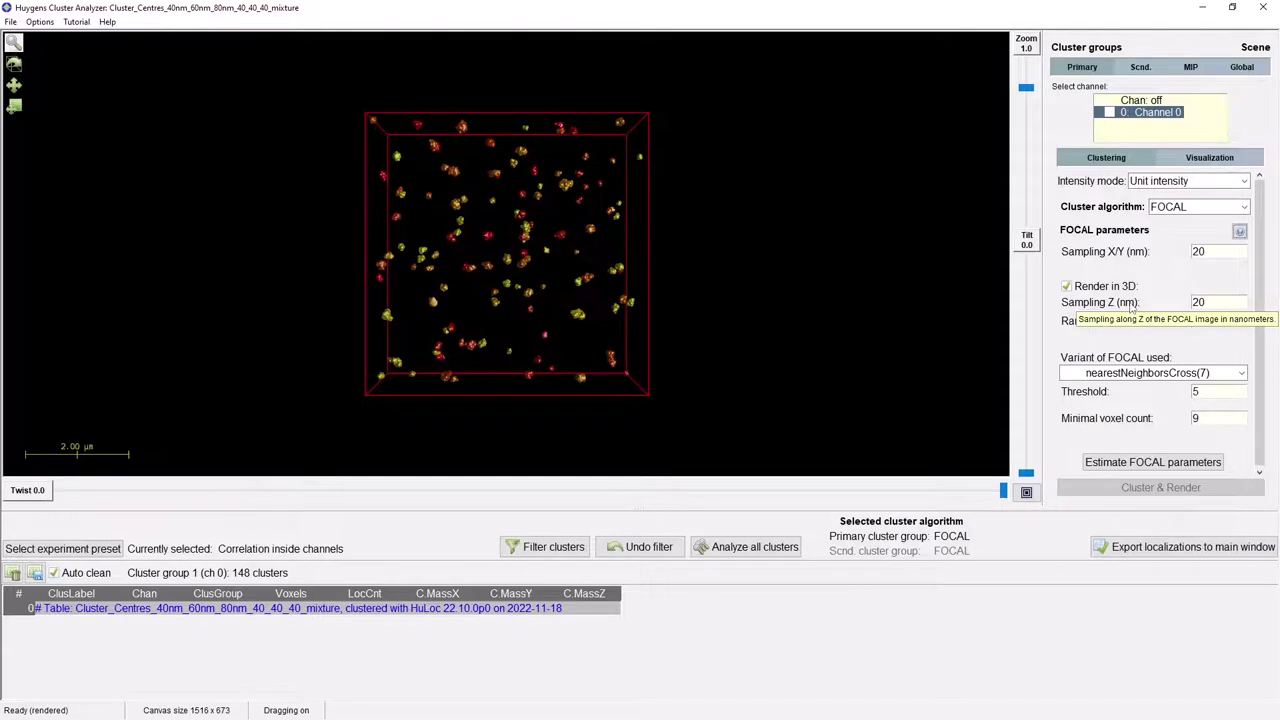
Compute the optimal FOCAL parameters for the primary group using the preset search ranges
{"action": "left_click", "coordinate": [1125, 462]}
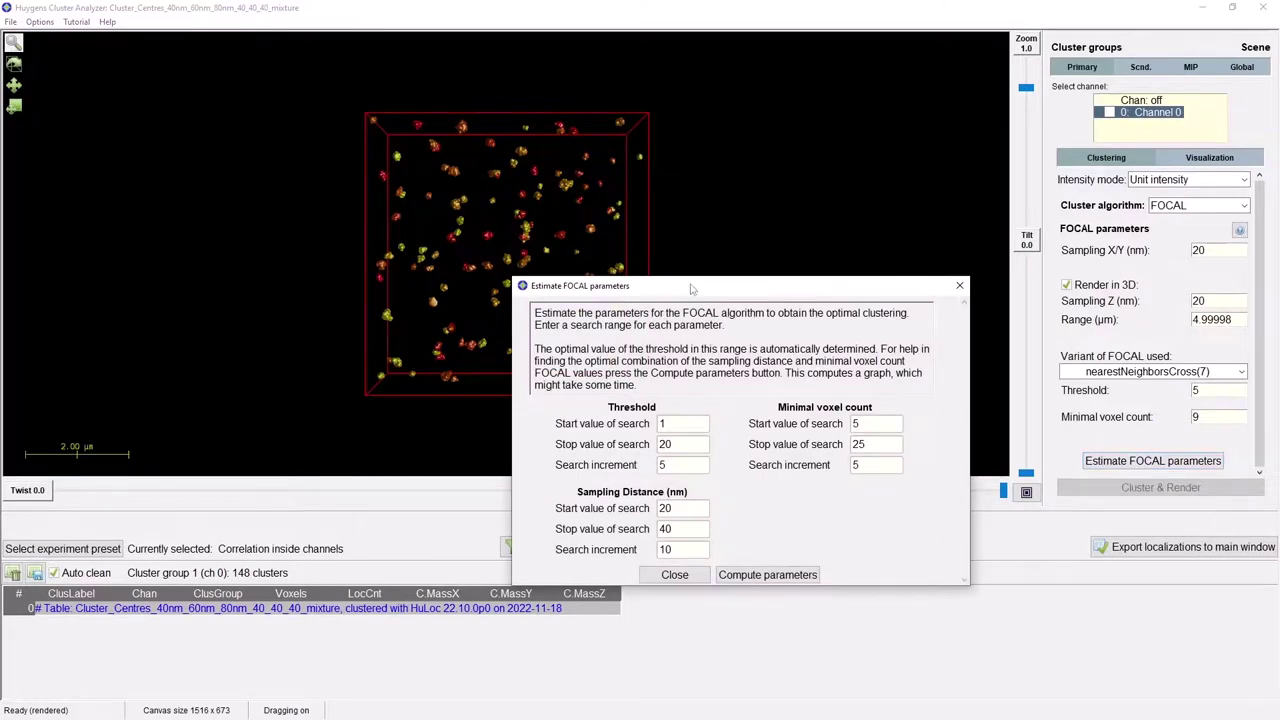
{"action": "left_click_drag", "start_coordinate": [690, 288], "coordinate": [681, 198]}
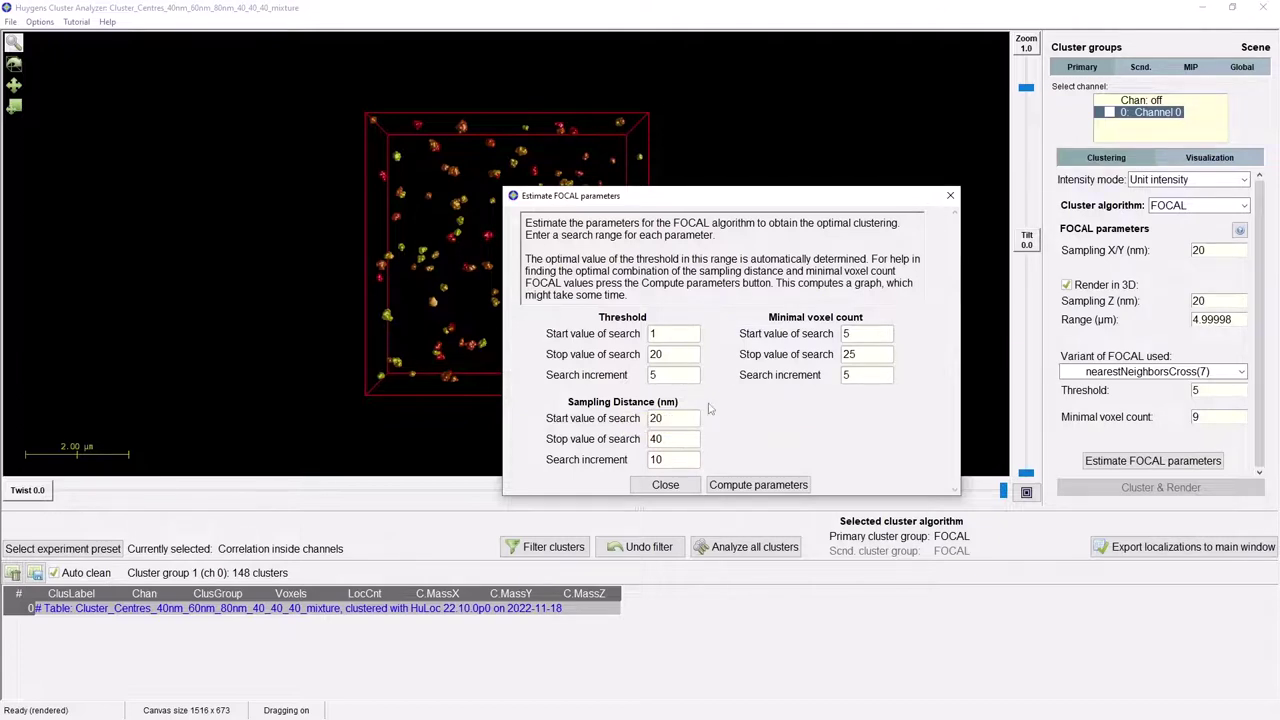
{"action": "left_click", "coordinate": [770, 487]}
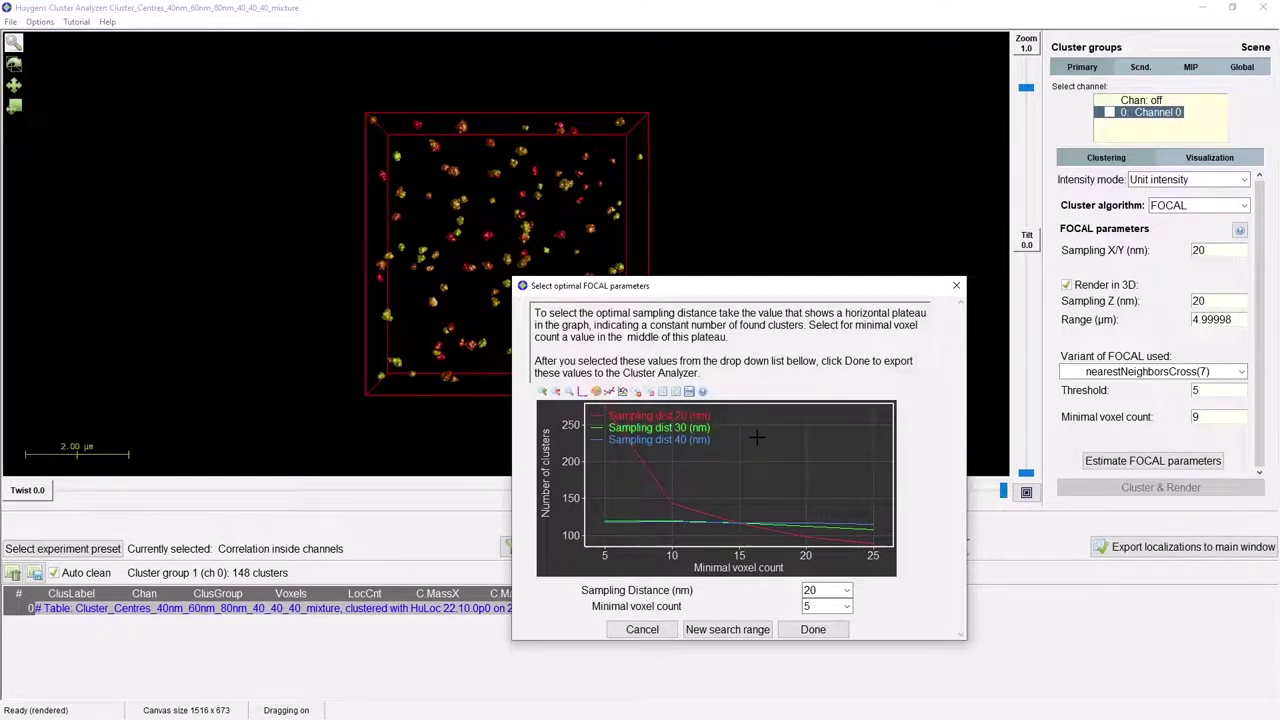
Apply a 40 nm sampling distance and a minimal voxel count of 15 from the estimation graph, and cluster and render the primary group
{"action": "left_click_drag", "start_coordinate": [722, 287], "coordinate": [636, 158]}
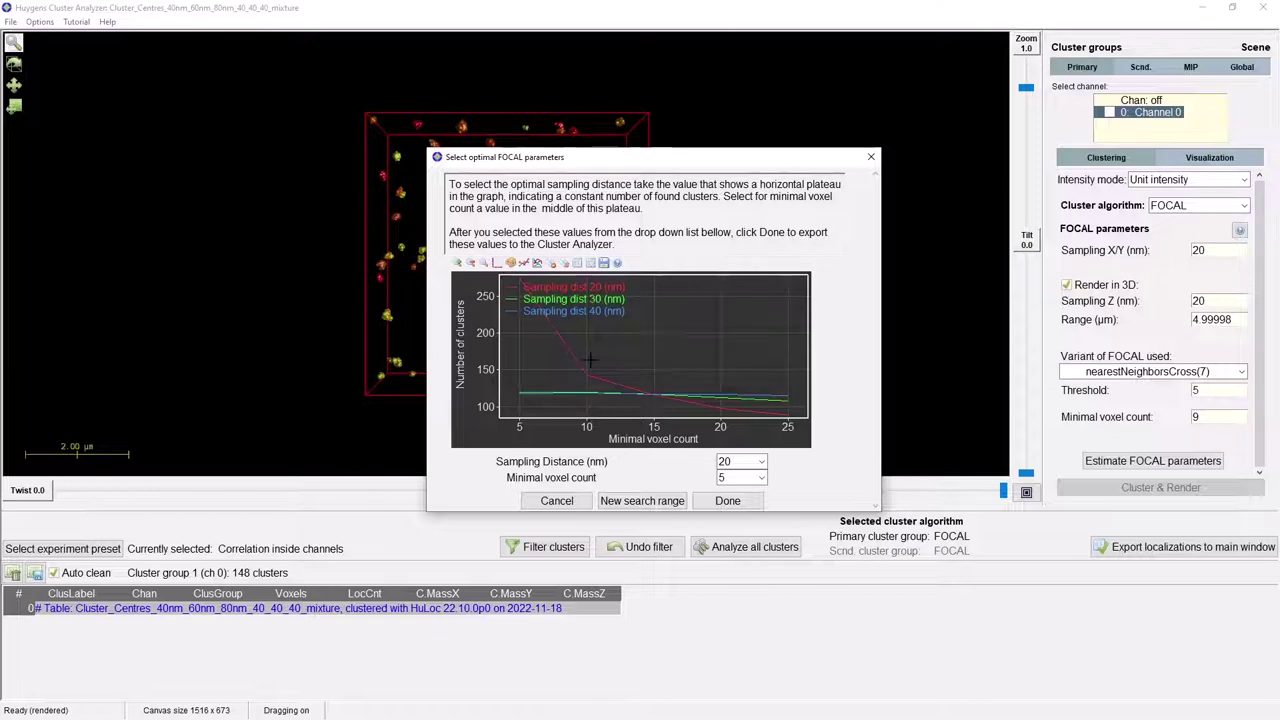
{"action": "left_click_drag", "start_coordinate": [566, 381], "coordinate": [734, 418]}
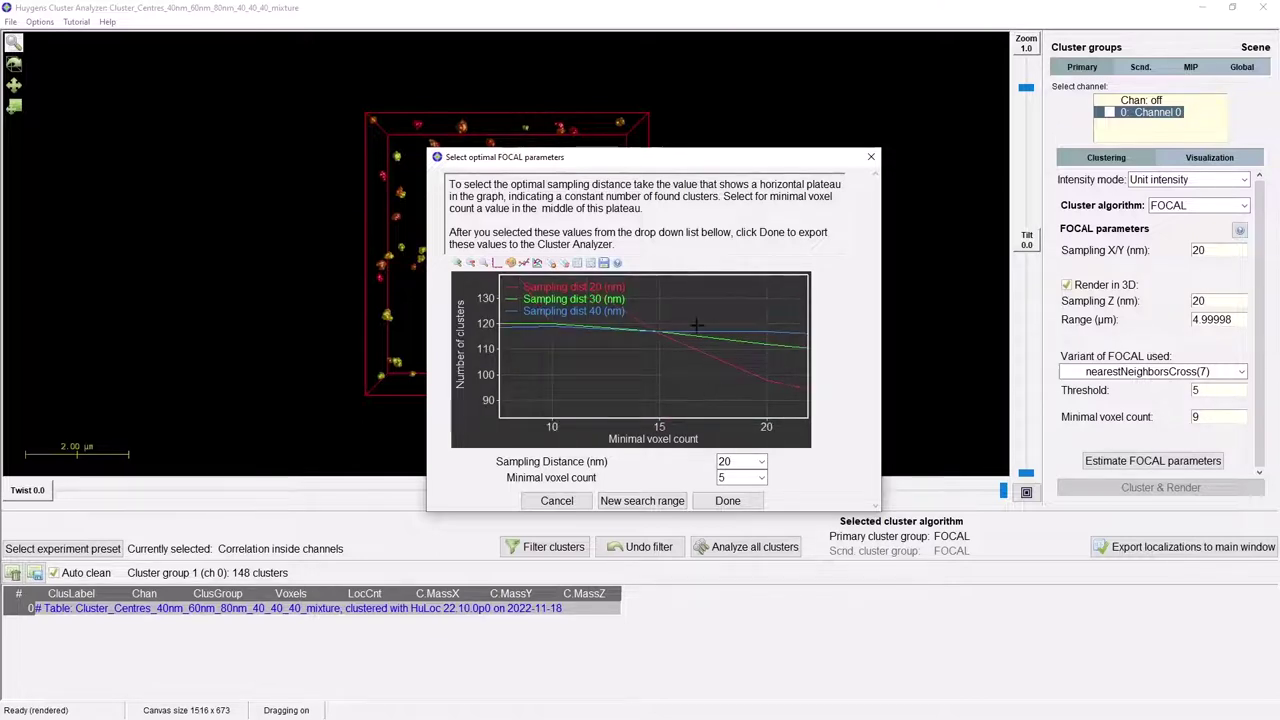
{"action": "mouse_move", "coordinate": [738, 333]}
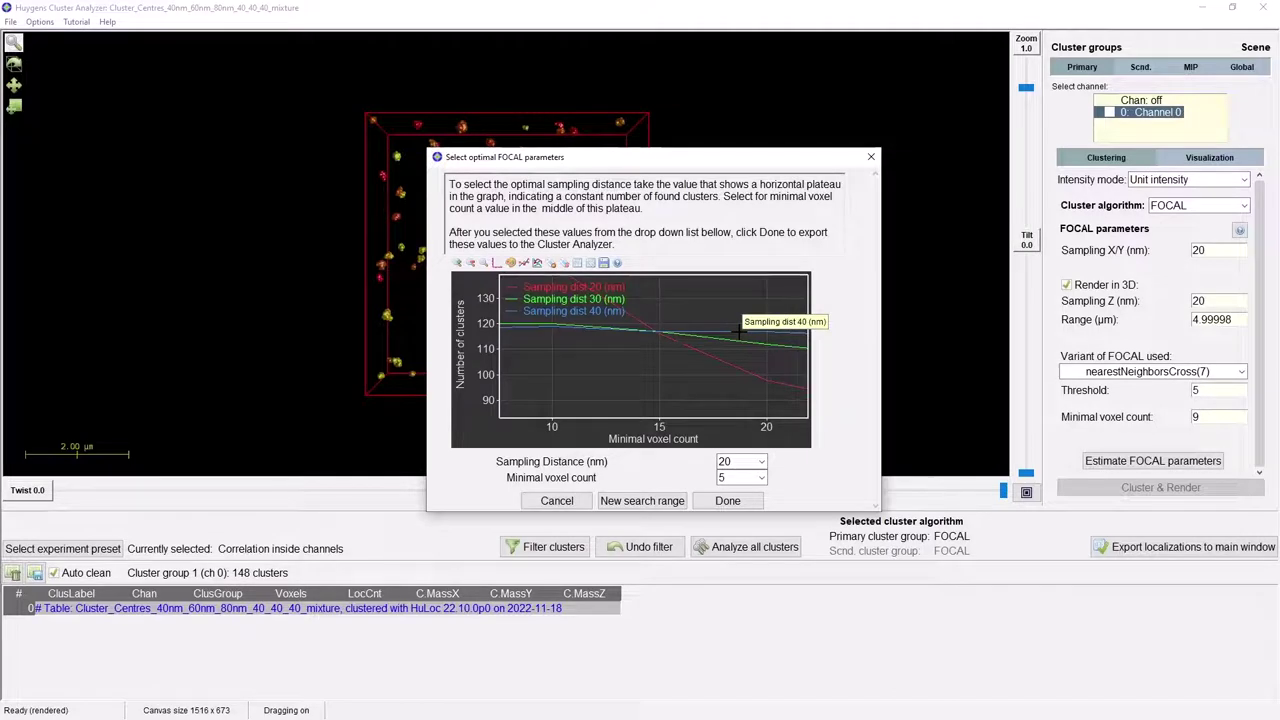
{"action": "left_click", "coordinate": [759, 463]}
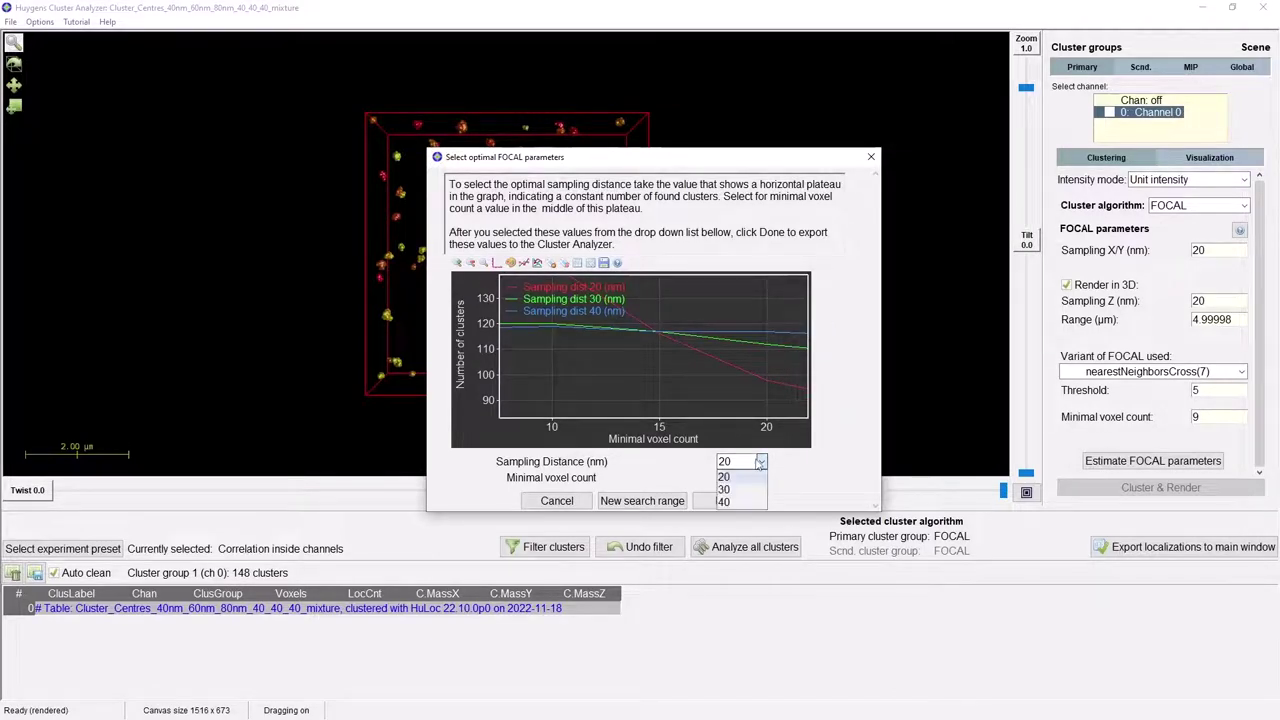
{"action": "left_click", "coordinate": [729, 503]}
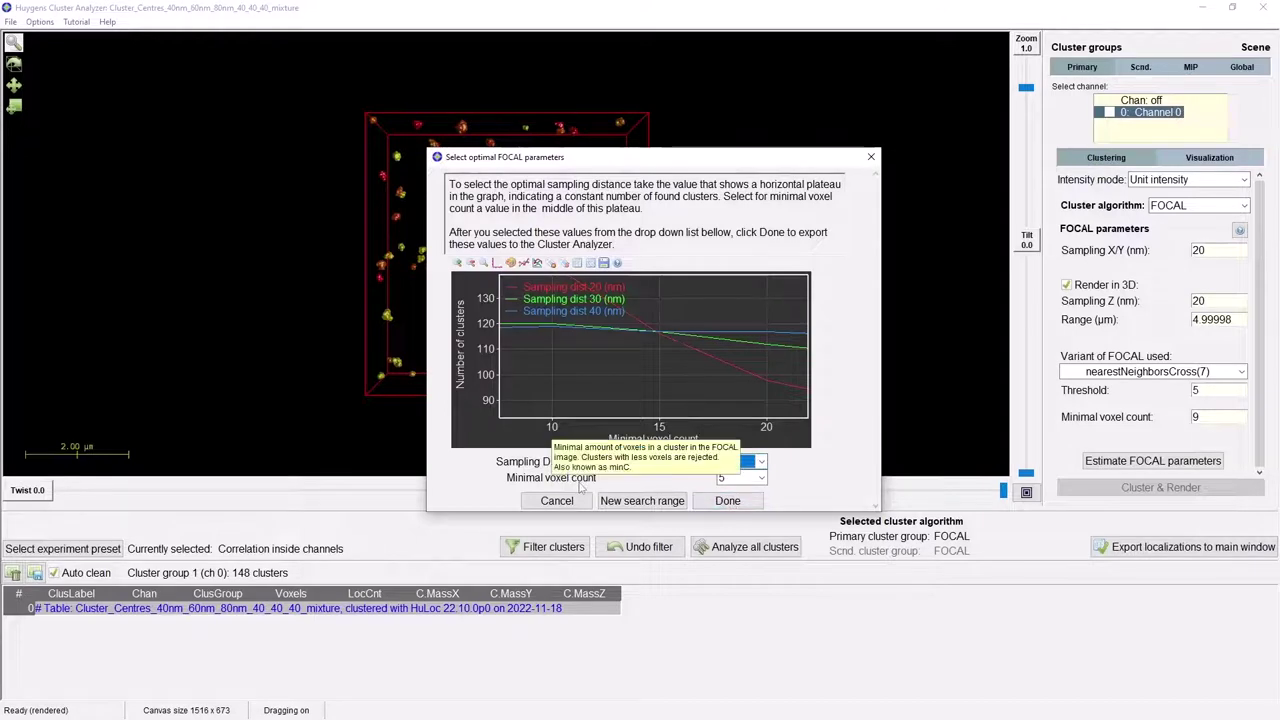
{"action": "left_click", "coordinate": [620, 418]}
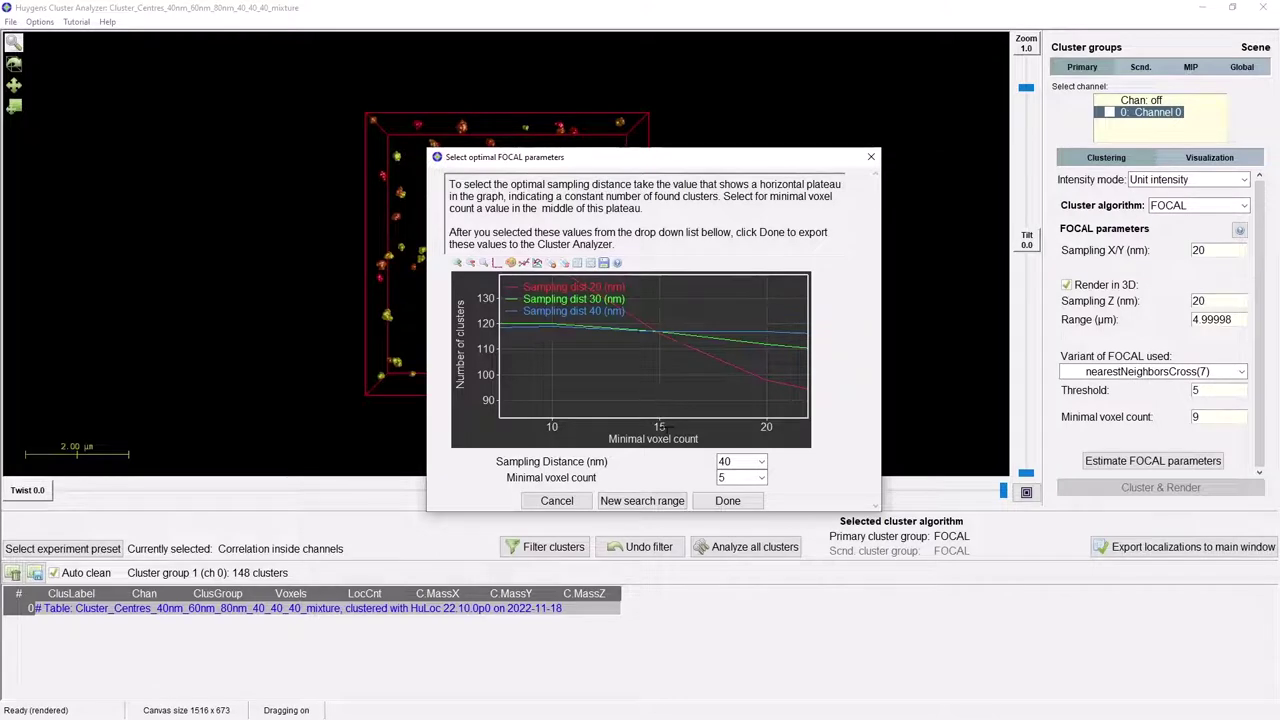
{"action": "left_click", "coordinate": [760, 477]}
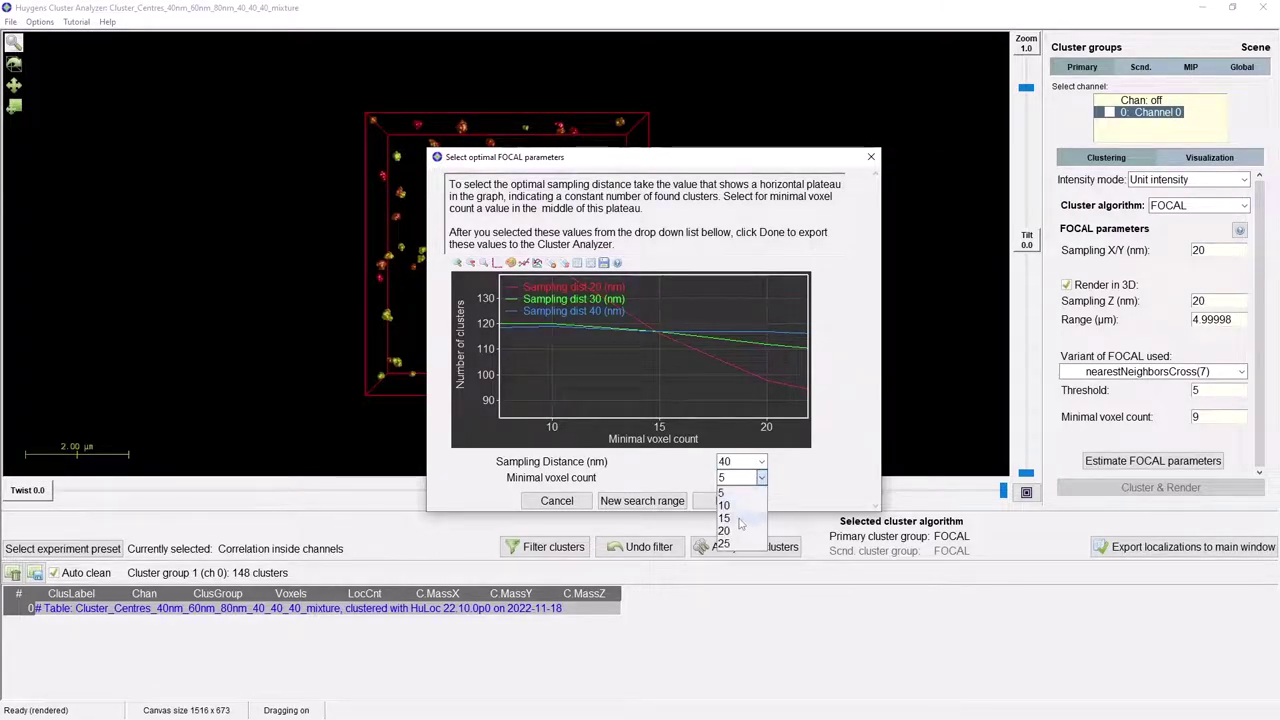
{"action": "left_click", "coordinate": [748, 517]}
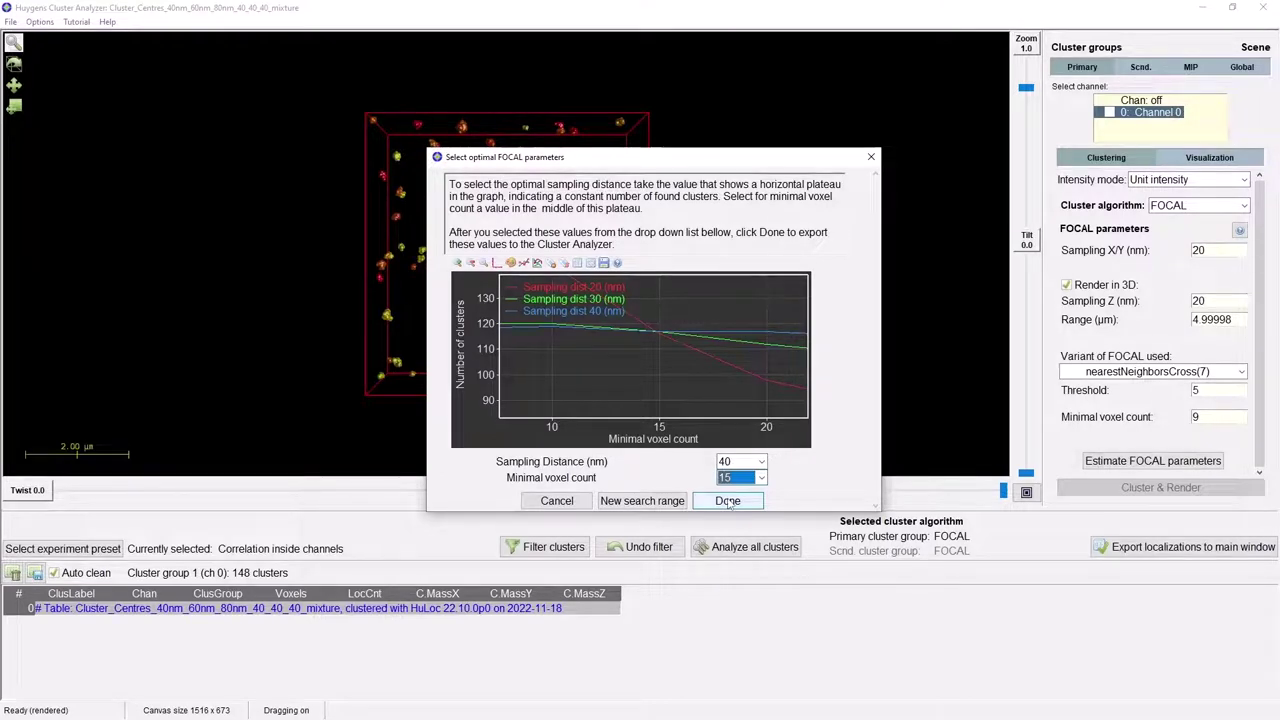
{"action": "left_click", "coordinate": [728, 501]}
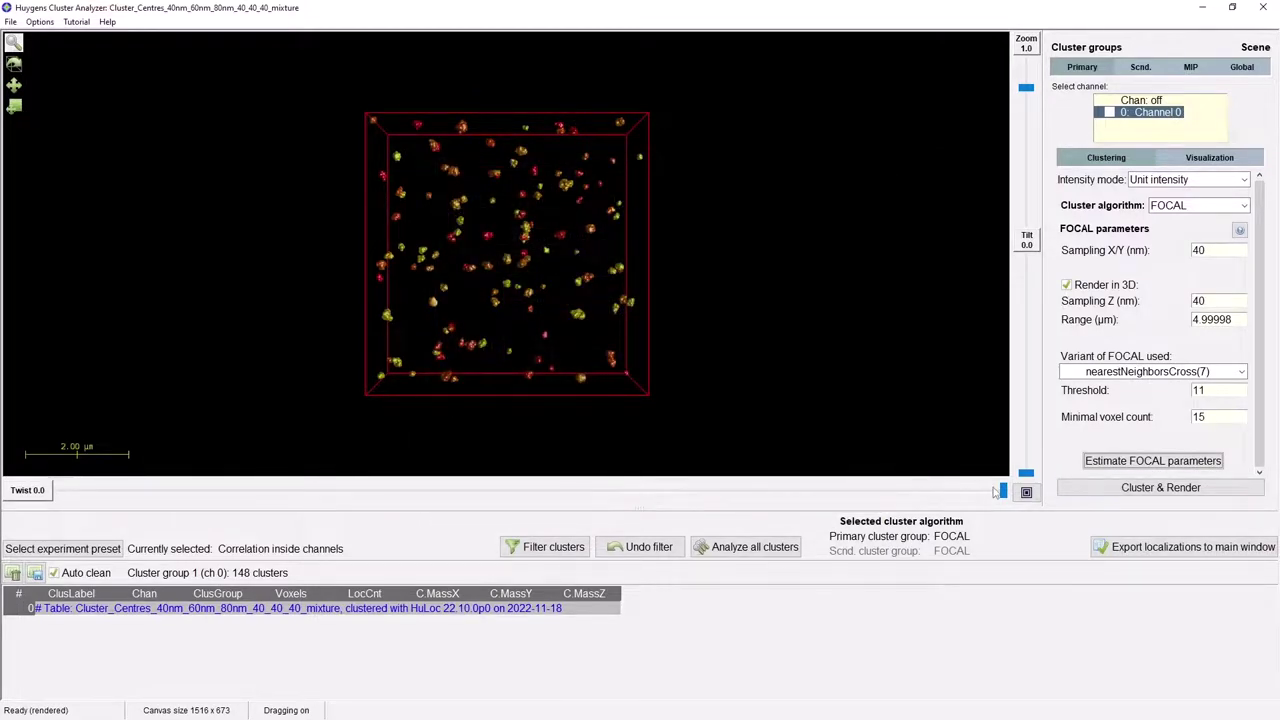
{"action": "left_click", "coordinate": [1153, 490]}
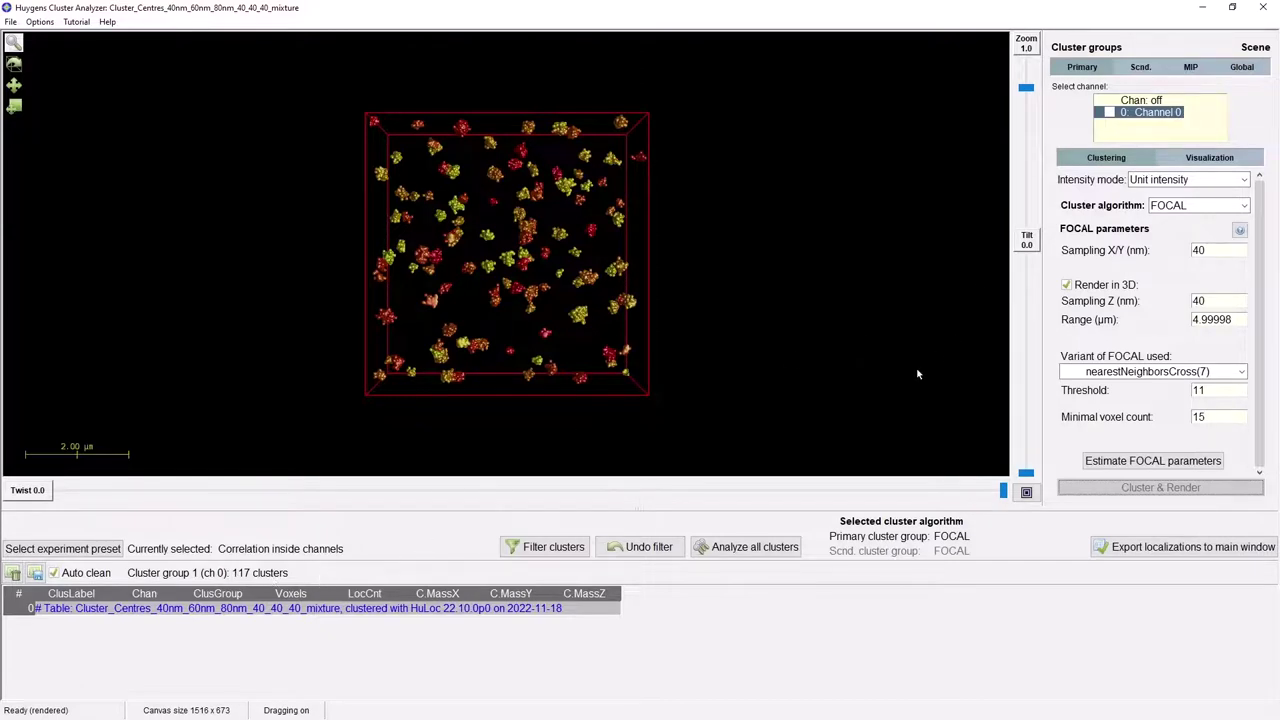
Set the upper end of the primary clusters' hue range to 61 and reduce their transparency to the minimum
{"action": "left_click", "coordinate": [1204, 162]}
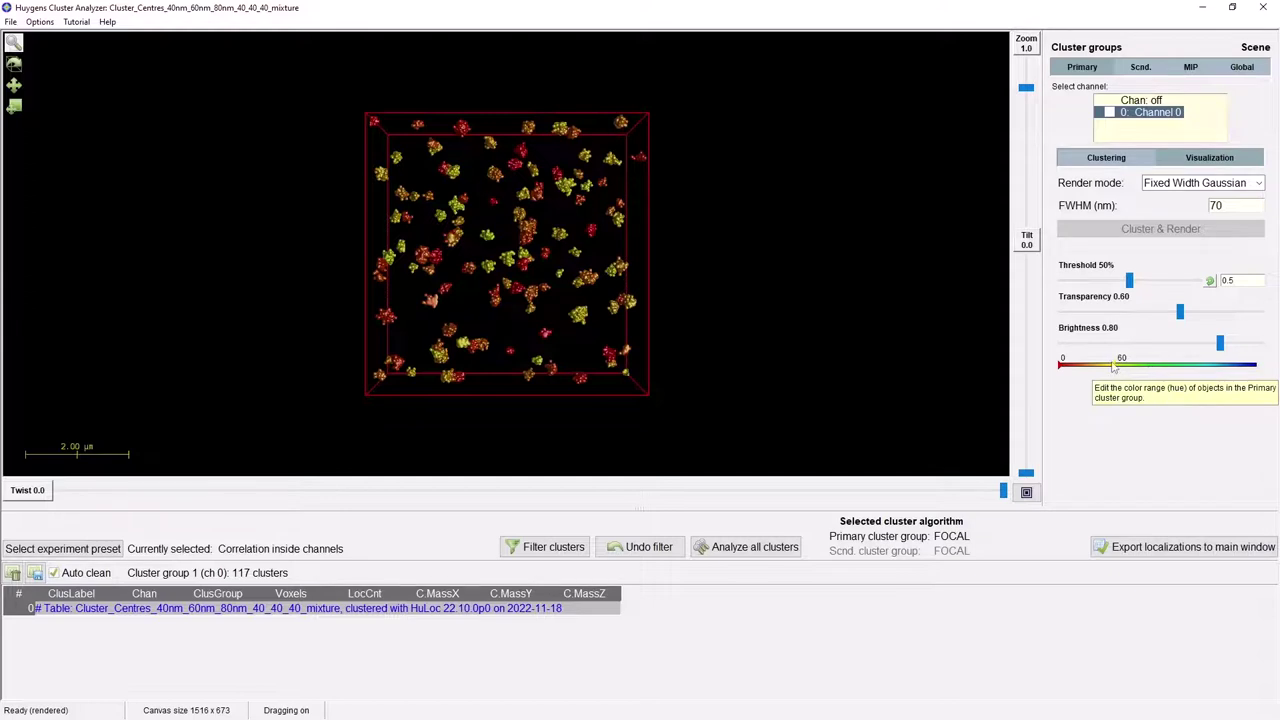
{"action": "mouse_move", "coordinate": [1113, 366]}
{"action": "left_mouse_down"}
{"action": "mouse_move", "coordinate": [1215, 366]}
{"action": "mouse_move", "coordinate": [1113, 383]}
{"action": "left_mouse_up"}
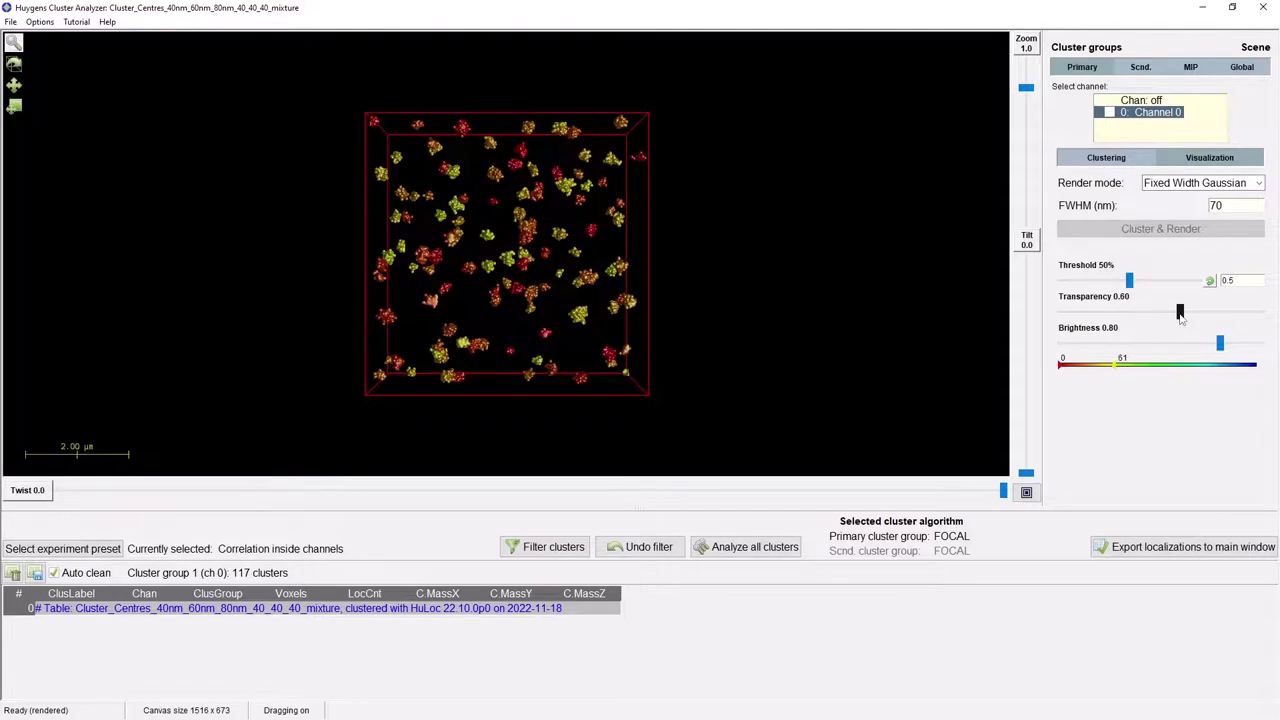
{"action": "left_click_drag", "start_coordinate": [1180, 313], "coordinate": [1050, 330]}
Enable Channel 0 for the secondary cluster group and set its X/Y and Z sampling to 40 nm
{"action": "left_click", "coordinate": [1124, 69]}
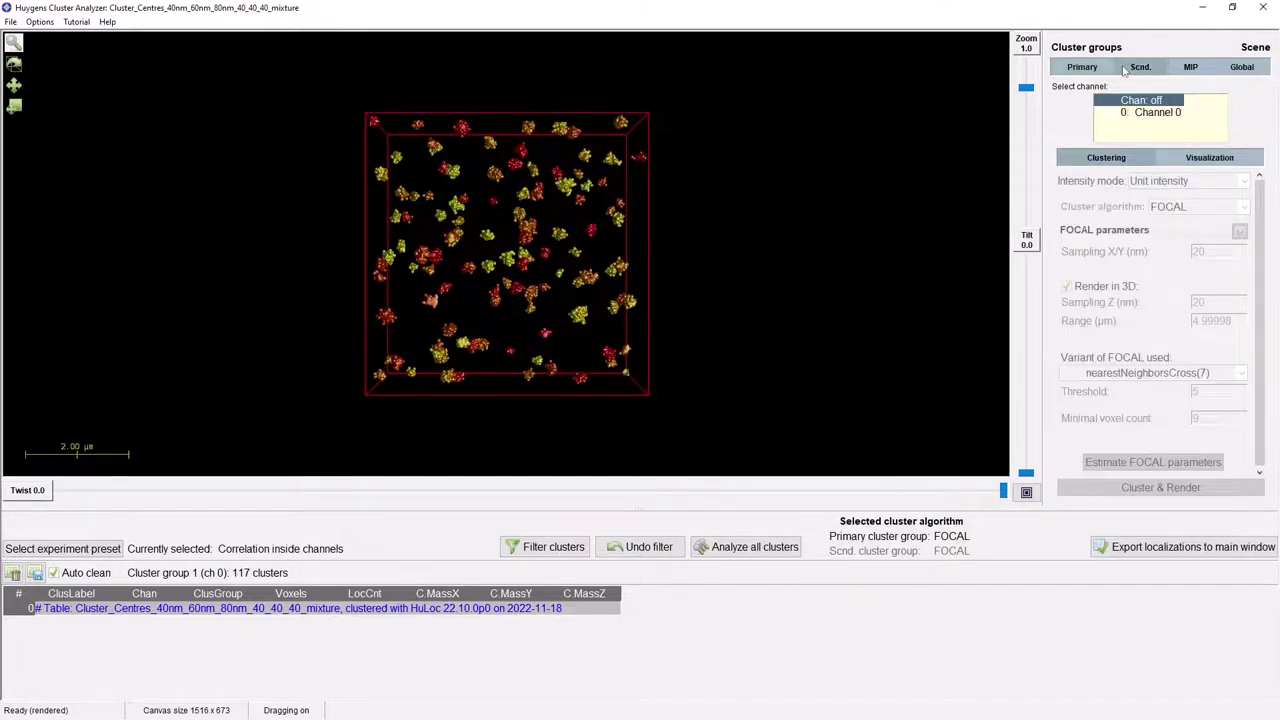
{"action": "left_click", "coordinate": [1168, 113]}
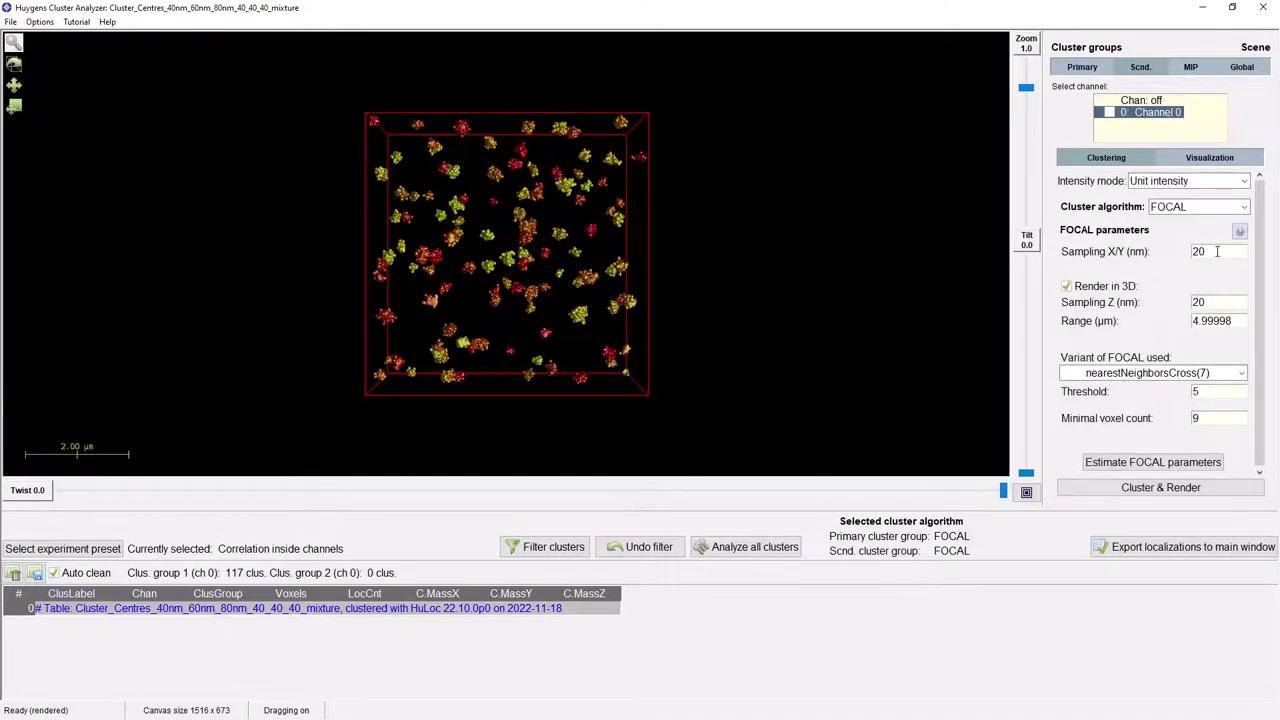
{"action": "left_click", "coordinate": [1217, 251]}
{"action": "type", "text": "40"}
{"action": "key", "text": "Tab"}
{"action": "type", "text": "40"}
Set the secondary group's FOCAL threshold to 11 and minimal voxel count to 5, checking them against the primary group's clustering parameters
{"action": "left_click", "coordinate": [1197, 391]}
{"action": "key", "text": "BackSpace"}
{"action": "type", "text": "11"}
{"action": "key", "text": "Tab"}
{"action": "type", "text": "5"}
{"action": "left_click", "coordinate": [1082, 66]}
{"action": "left_click", "coordinate": [1107, 157]}
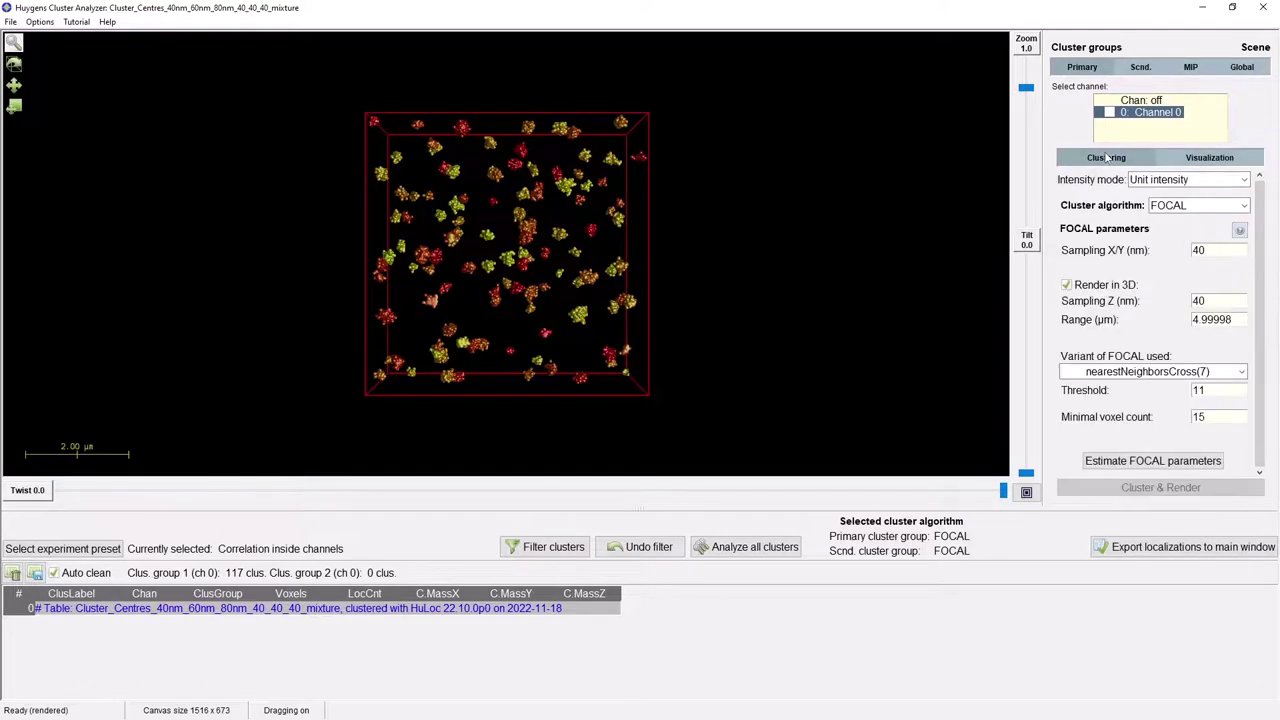
{"action": "left_click", "coordinate": [1138, 67]}
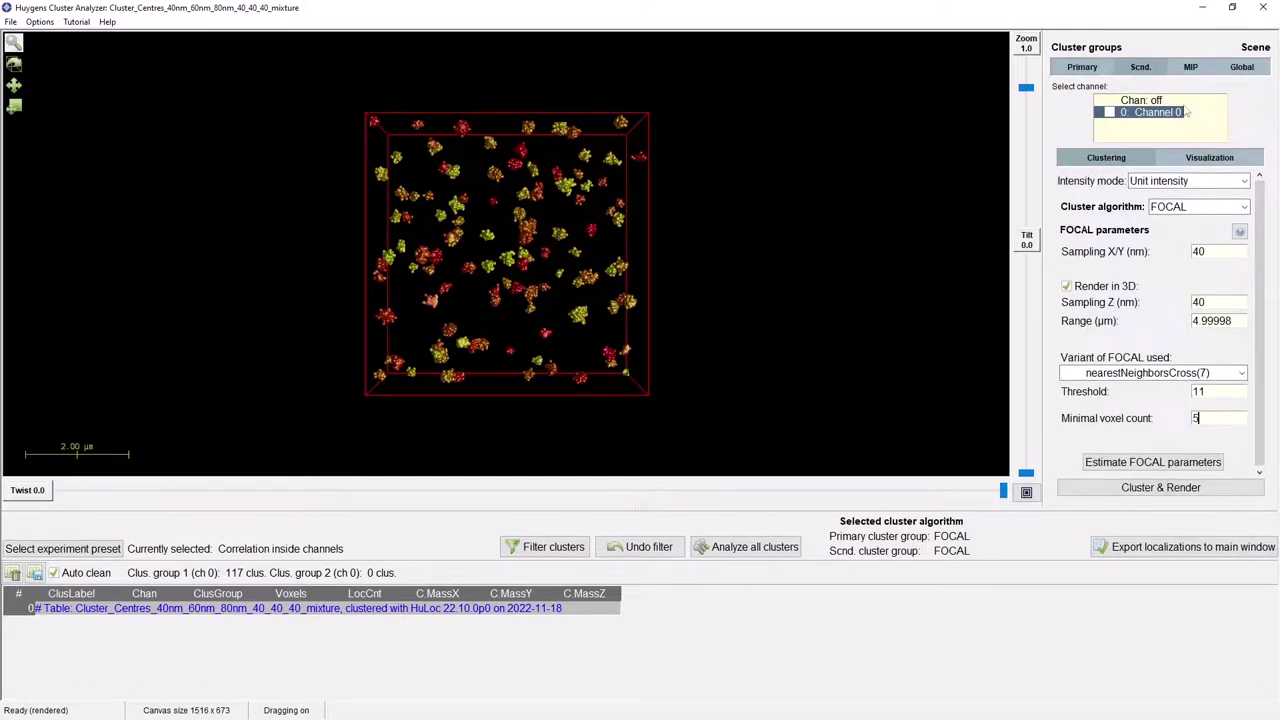
Give the secondary group a transparency of 0.00 and a single blue hue of 240, and cluster and render it
{"action": "left_click", "coordinate": [1198, 160]}
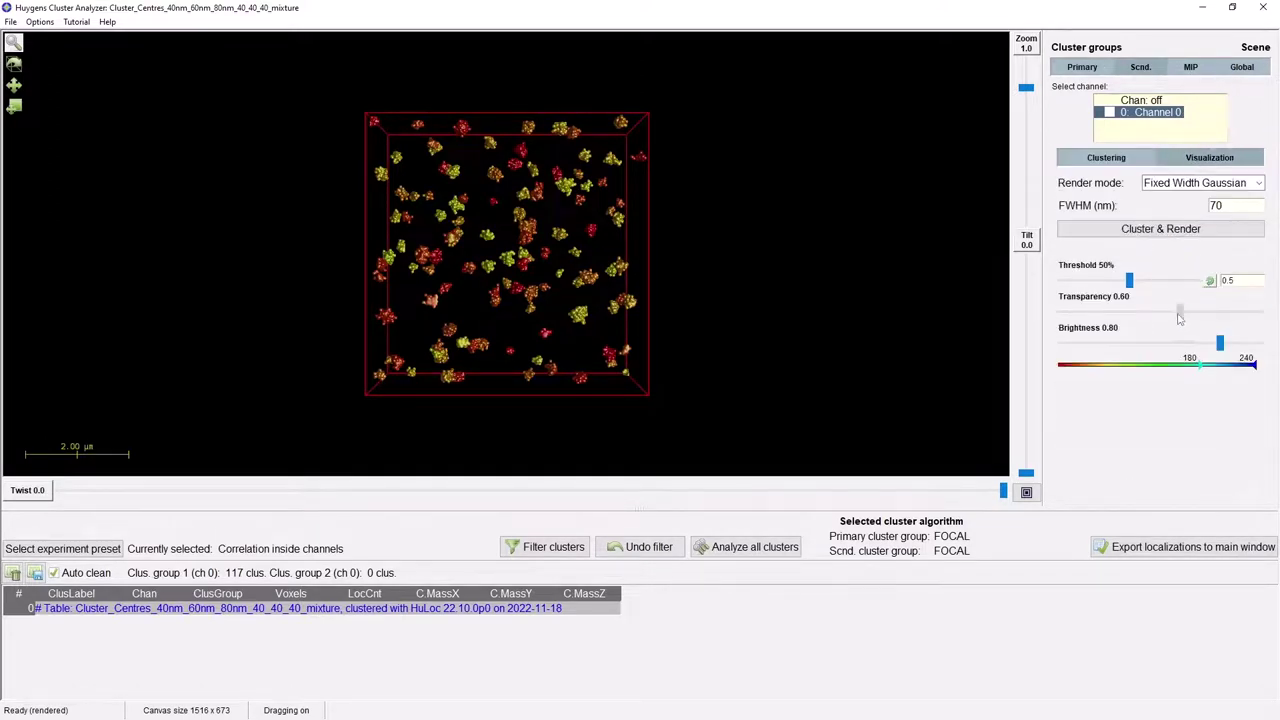
{"action": "left_click_drag", "start_coordinate": [1178, 312], "coordinate": [1061, 312]}
{"action": "left_click_drag", "start_coordinate": [1203, 366], "coordinate": [1252, 366]}
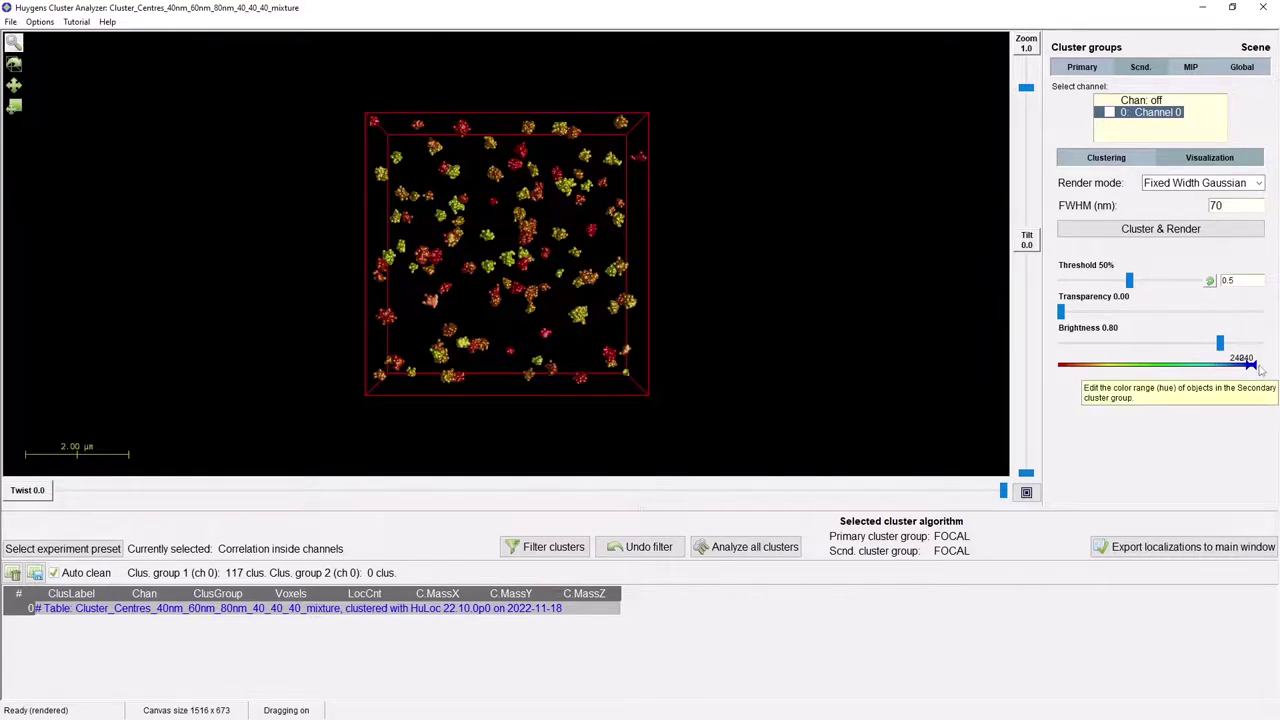
{"action": "left_click", "coordinate": [1188, 236]}
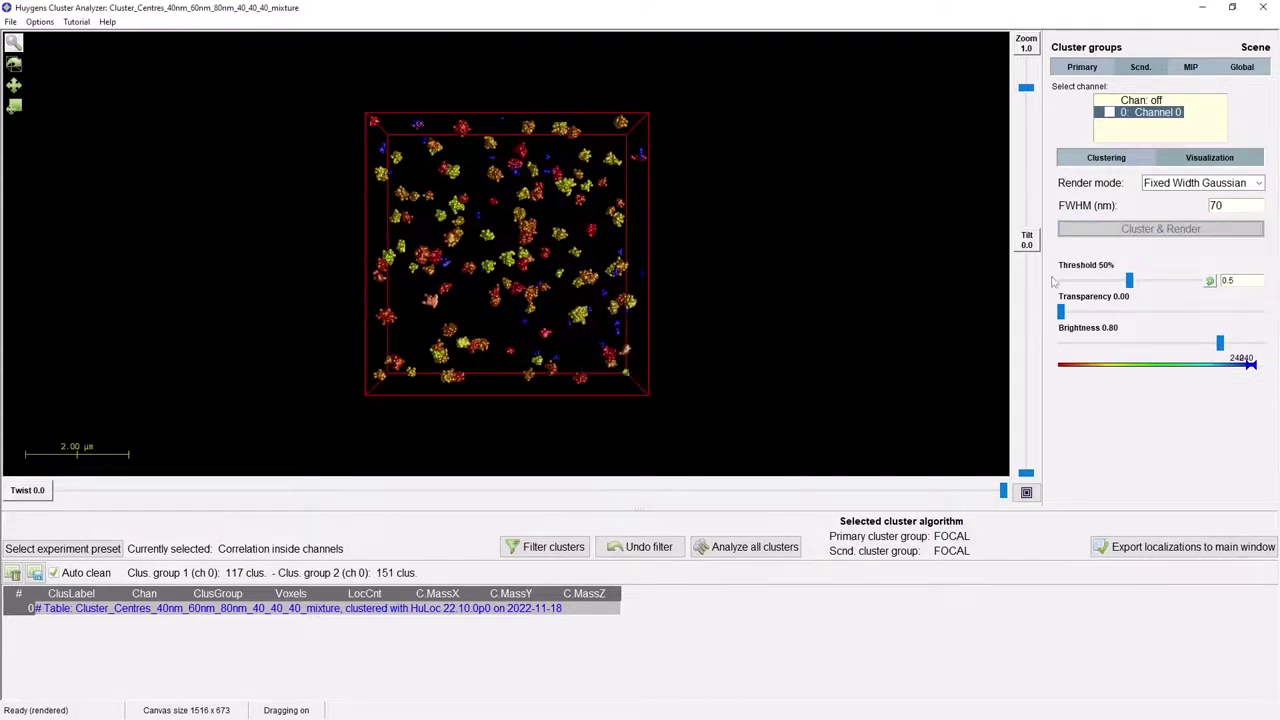
Inspect the blue secondary clusters among the primary ones up close and from a tilted, twisted 3D viewpoint
{"action": "scroll", "coordinate": [645, 355], "scroll_direction": "up", "scroll_amount": 3}
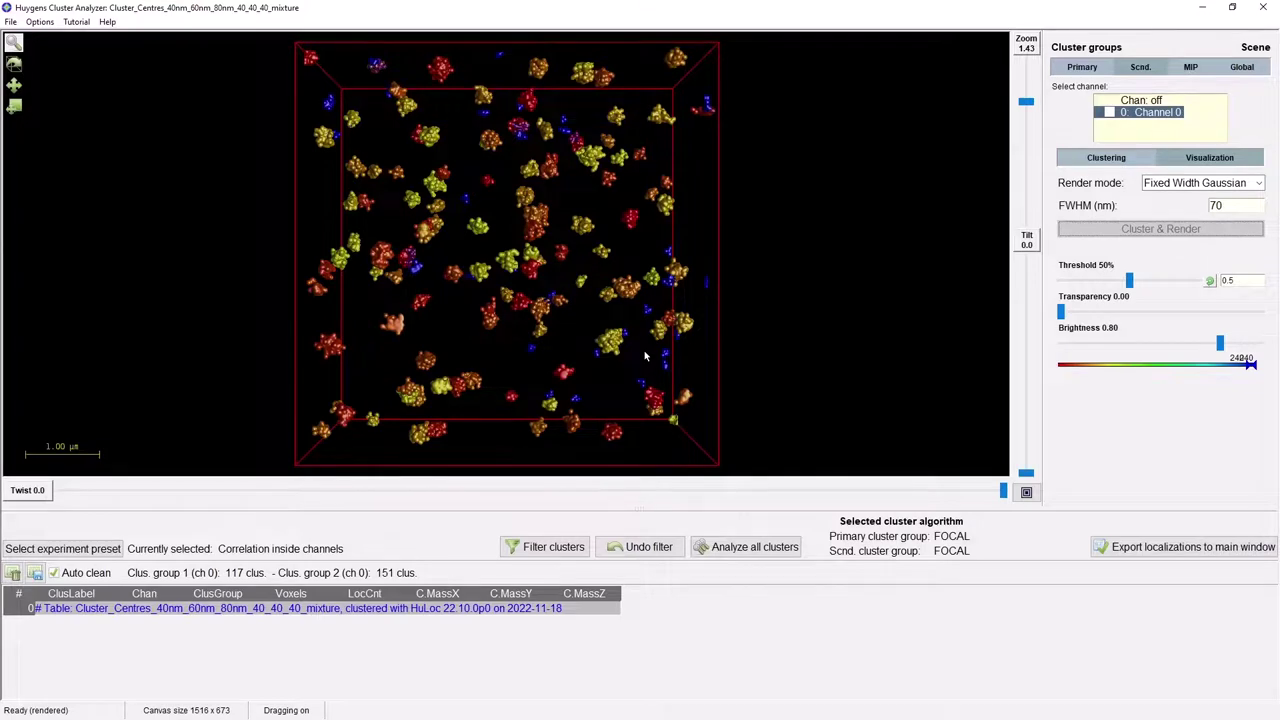
{"action": "left_click_drag", "start_coordinate": [645, 355], "coordinate": [577, 283]}
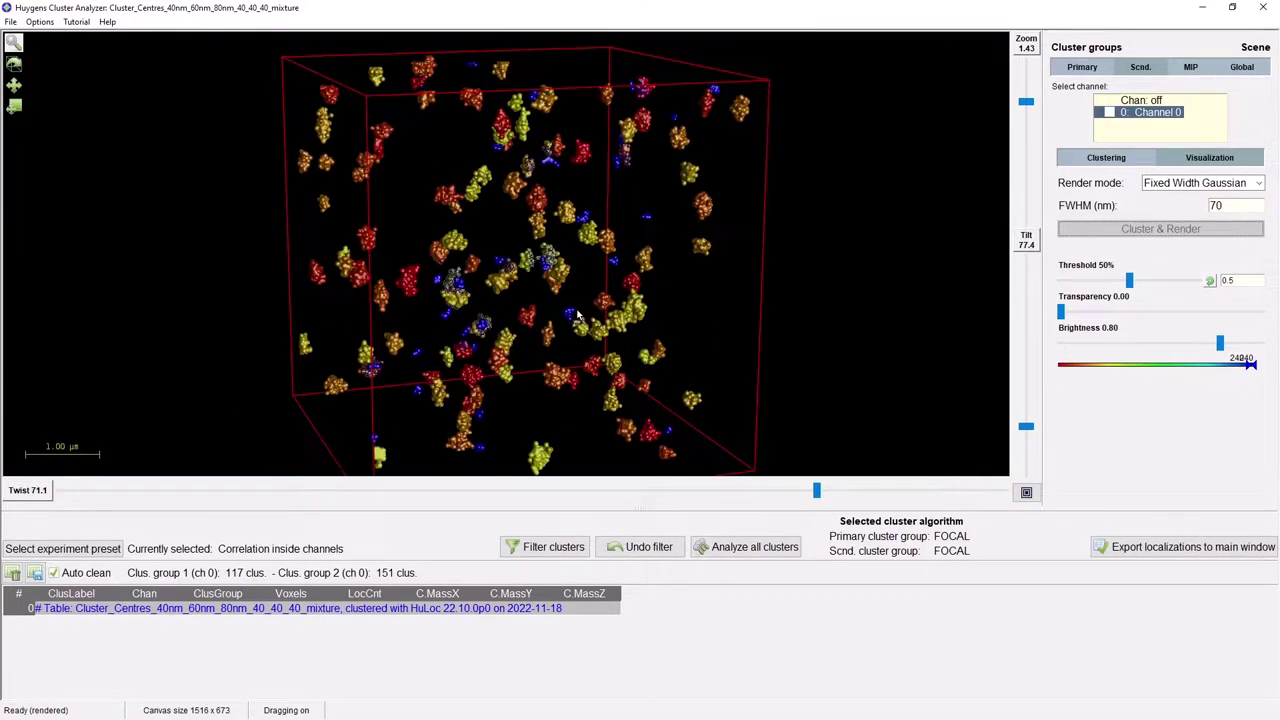
{"action": "mouse_move", "coordinate": [567, 313]}
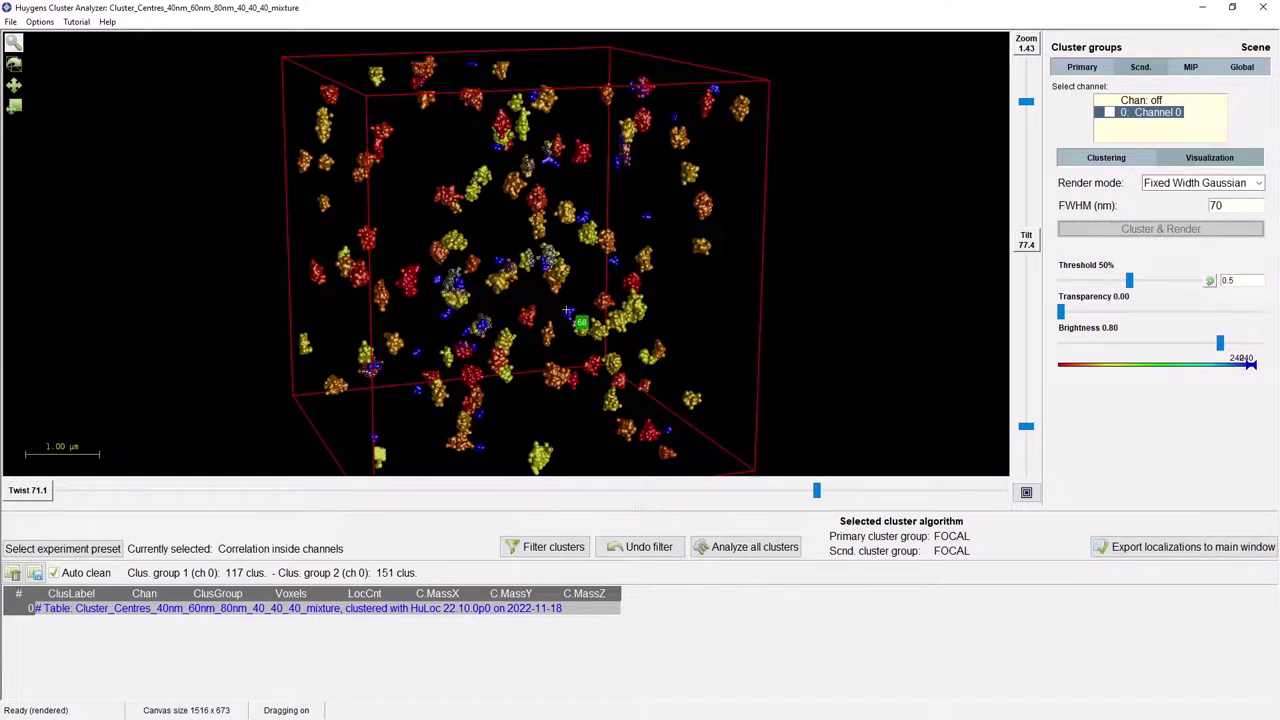
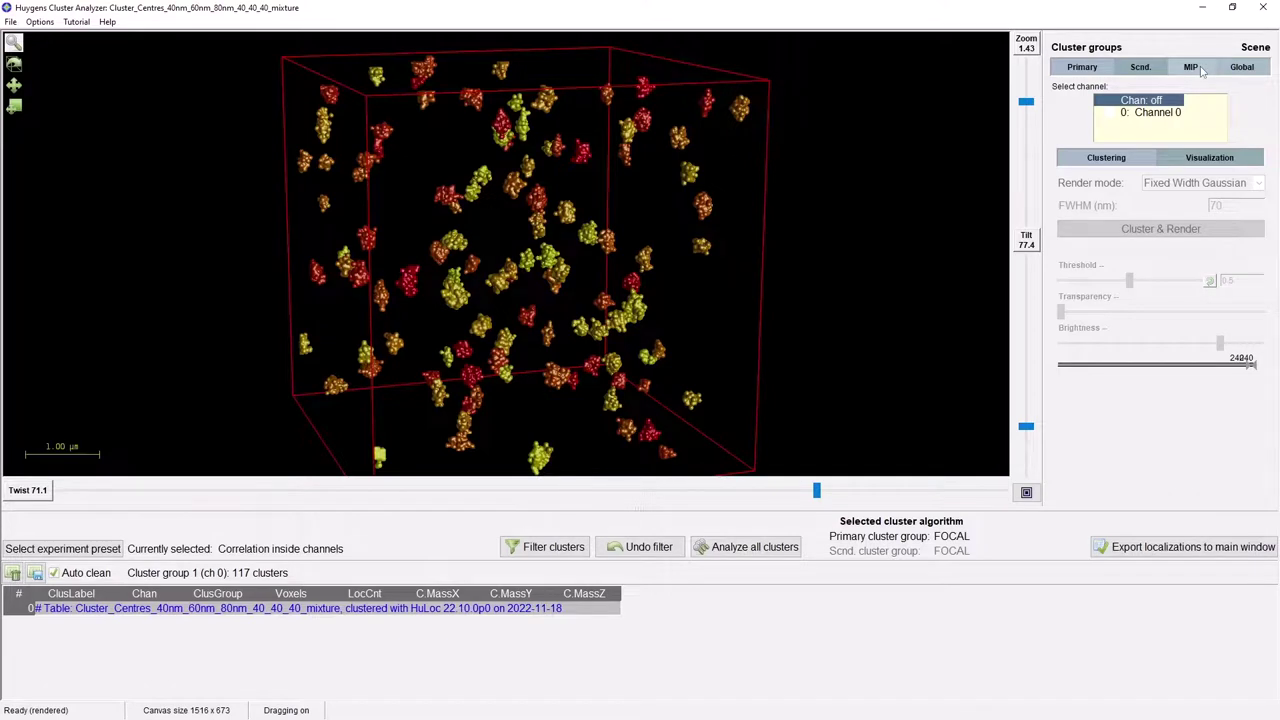
Enable Channel 0 in the MIP rendering and set its hue to green, 138
{"action": "left_click", "coordinate": [1203, 70]}
{"action": "left_click", "coordinate": [1156, 116]}
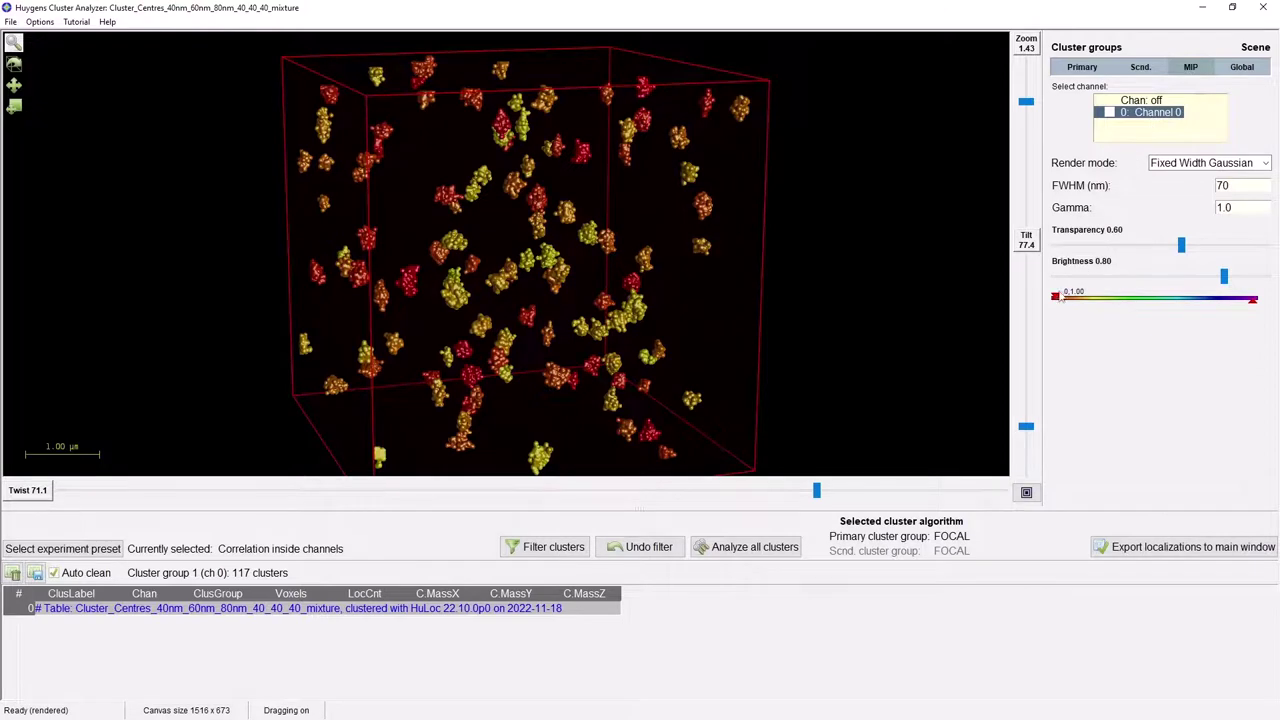
{"action": "left_click_drag", "start_coordinate": [1058, 298], "coordinate": [1150, 307]}
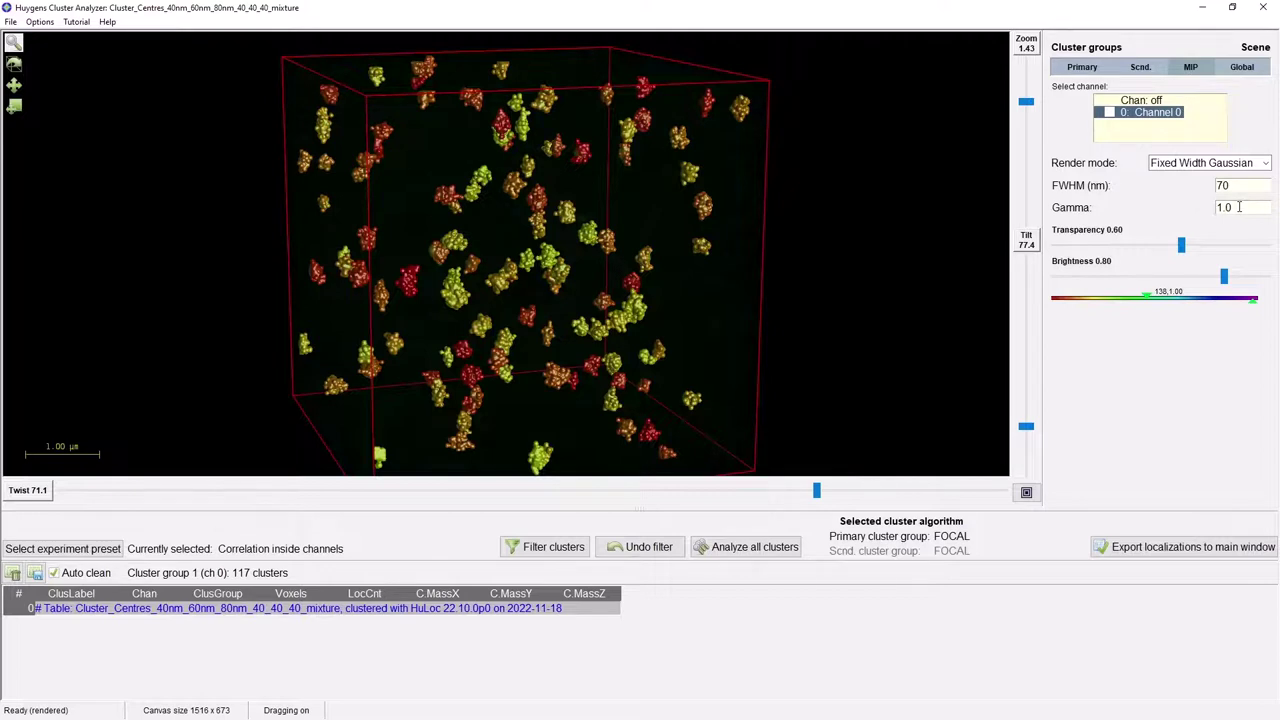
Set the gamma of the MIP rendering for Channel 0 to 2.0
{"action": "left_click", "coordinate": [1239, 207]}
{"action": "key", "text": "Home"}
{"action": "key", "text": "Delete"}
{"action": "key", "text": "Delete"}
{"action": "key", "text": "Delete"}
{"action": "type", "text": "2"}
{"action": "key", "text": "Return"}
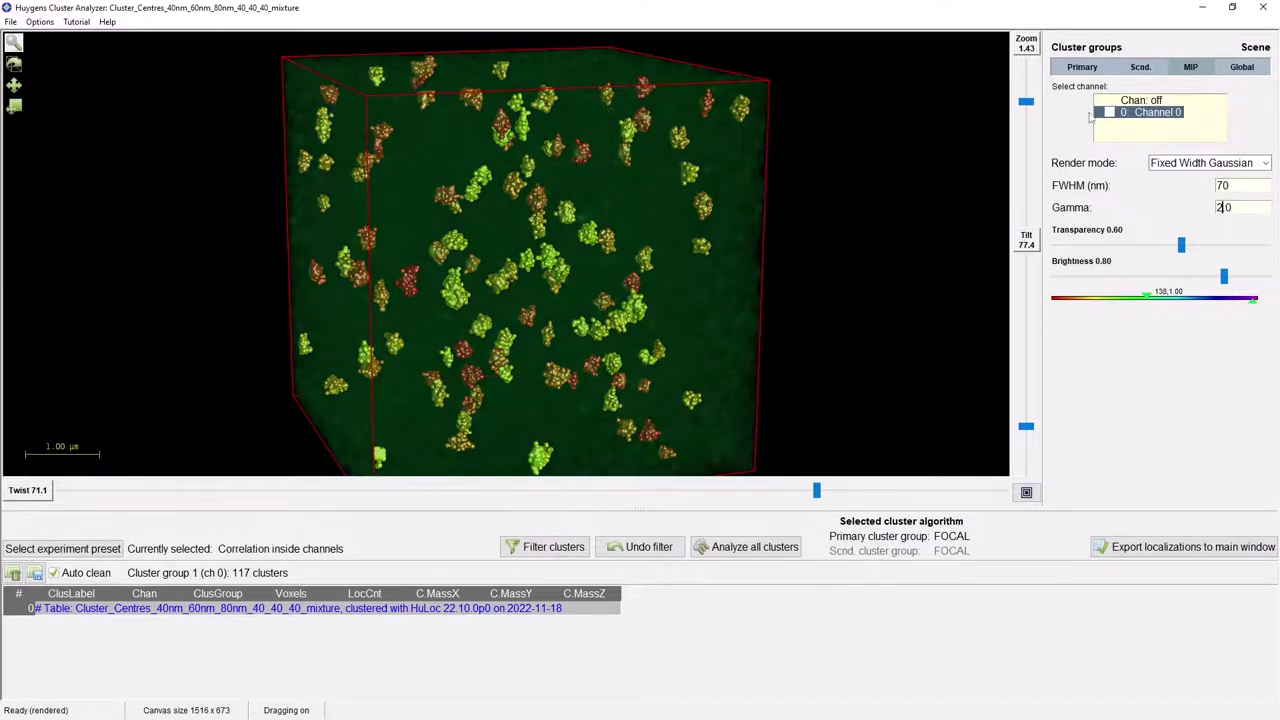
Raise the primary cluster group's transparency to 1.00 and enable the High quality MIP option
{"action": "left_click", "coordinate": [1085, 66]}
{"action": "left_click", "coordinate": [1209, 159]}
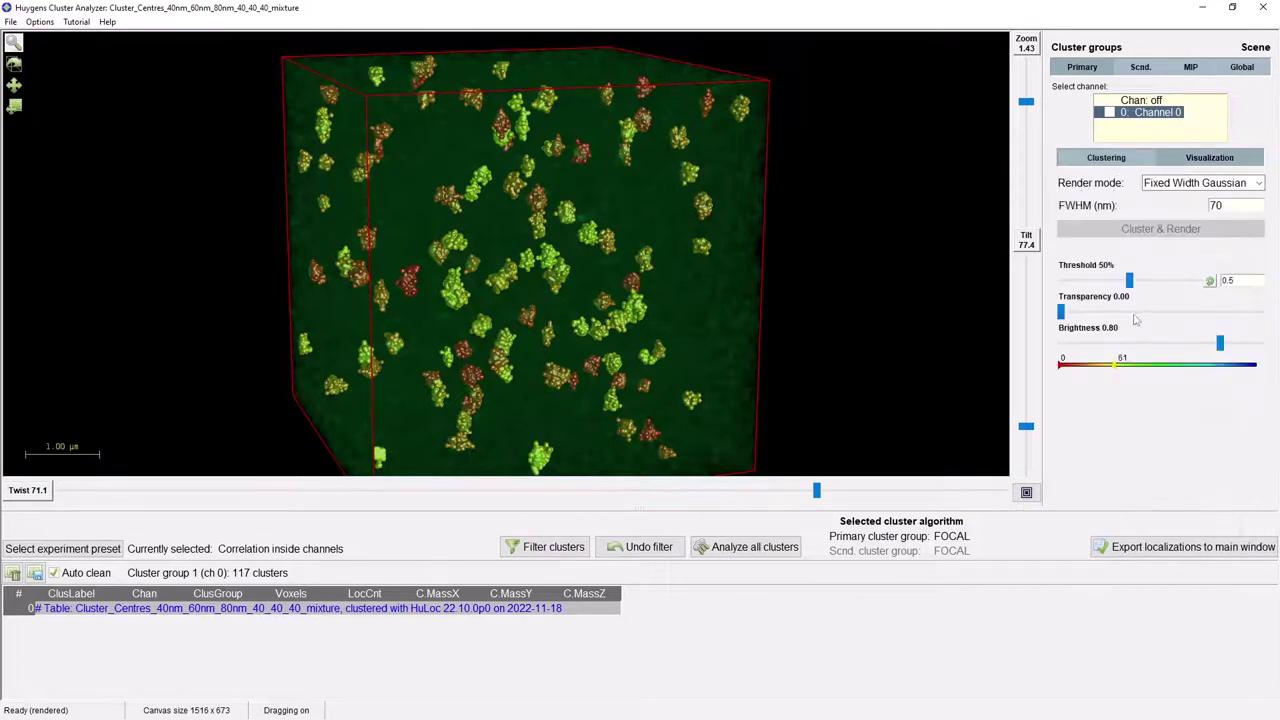
{"action": "left_click_drag", "start_coordinate": [1062, 312], "coordinate": [1261, 311]}
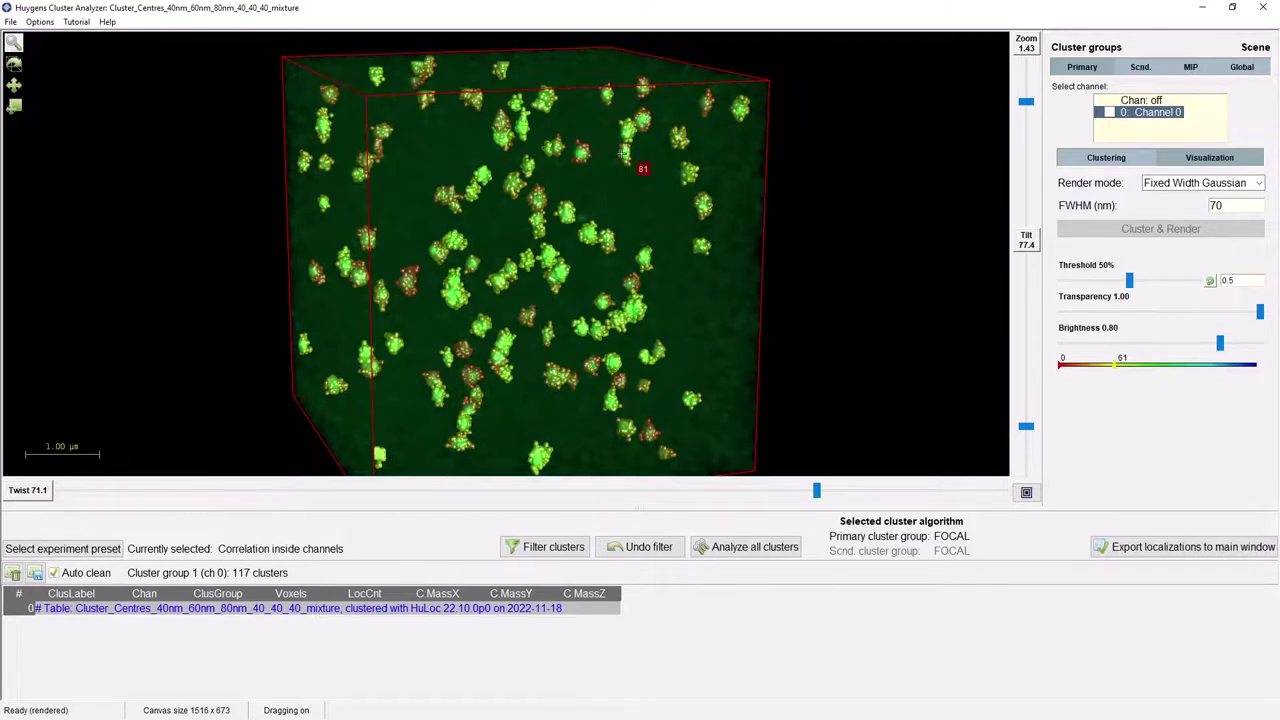
{"action": "scroll", "coordinate": [599, 168], "scroll_direction": "up", "scroll_amount": 4}
{"action": "scroll", "coordinate": [599, 170], "scroll_direction": "up", "scroll_amount": 3}
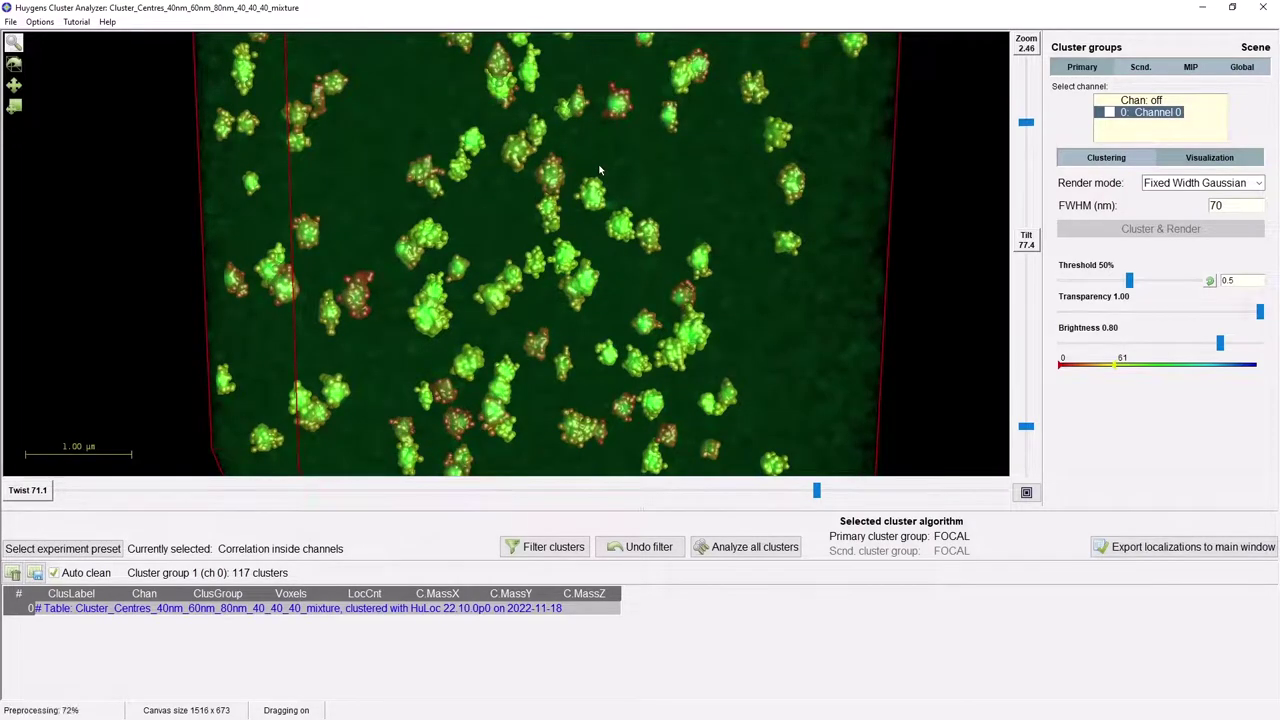
{"action": "scroll", "coordinate": [567, 265], "scroll_direction": "up", "scroll_amount": 3}
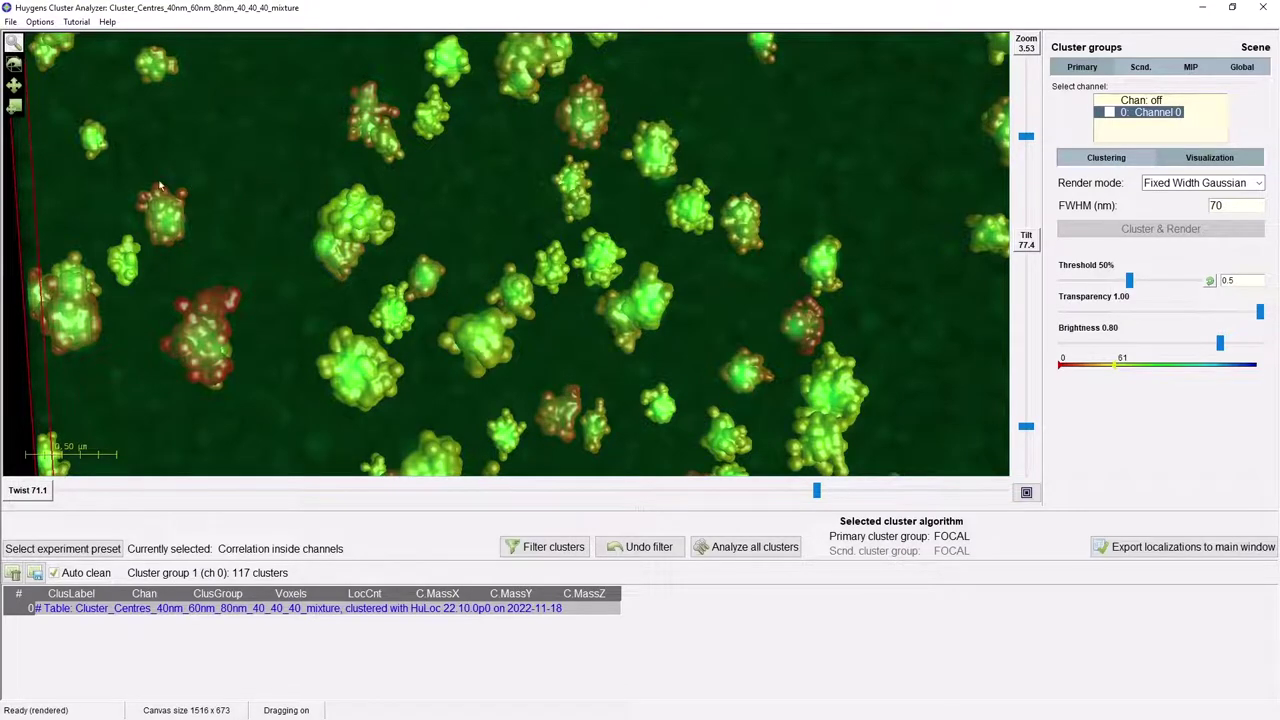
{"action": "left_click", "coordinate": [40, 22]}
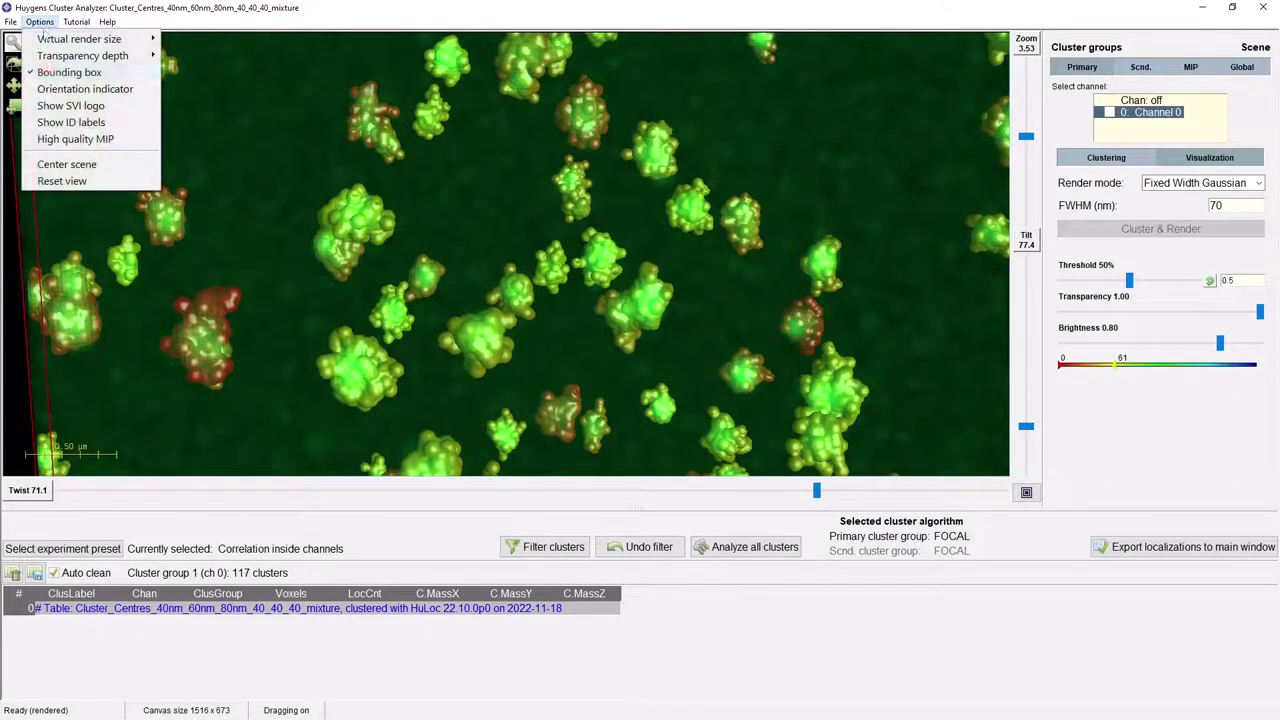
{"action": "left_click", "coordinate": [62, 142]}
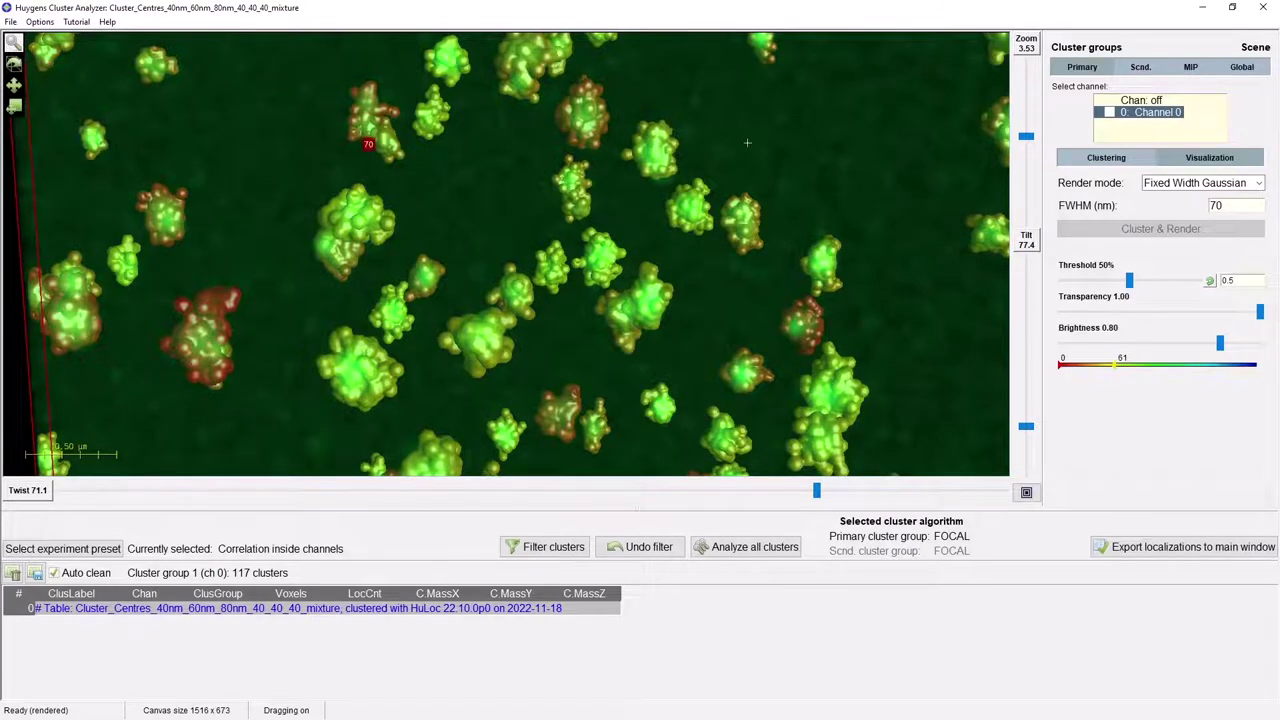
Turn off the channel in the MIP rendering so that only the clusters are rendered
{"action": "left_click", "coordinate": [1190, 67]}
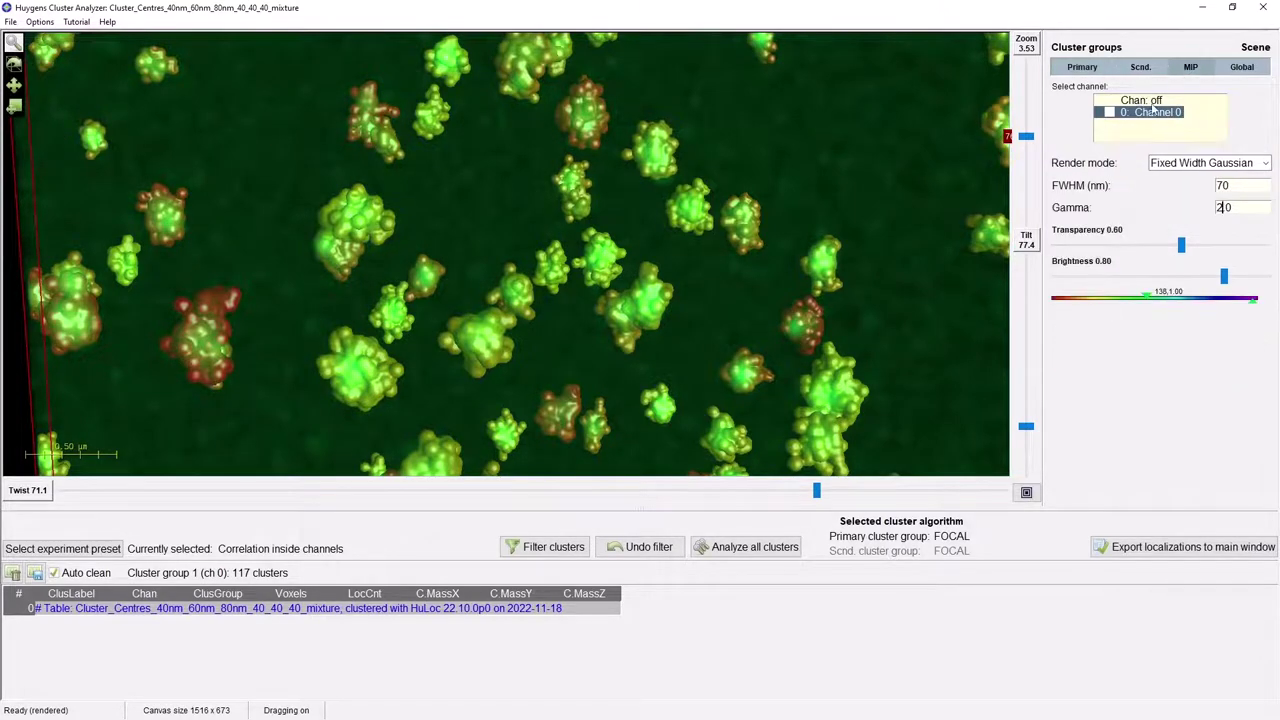
{"action": "scroll", "coordinate": [648, 326], "scroll_direction": "down", "scroll_amount": 2}
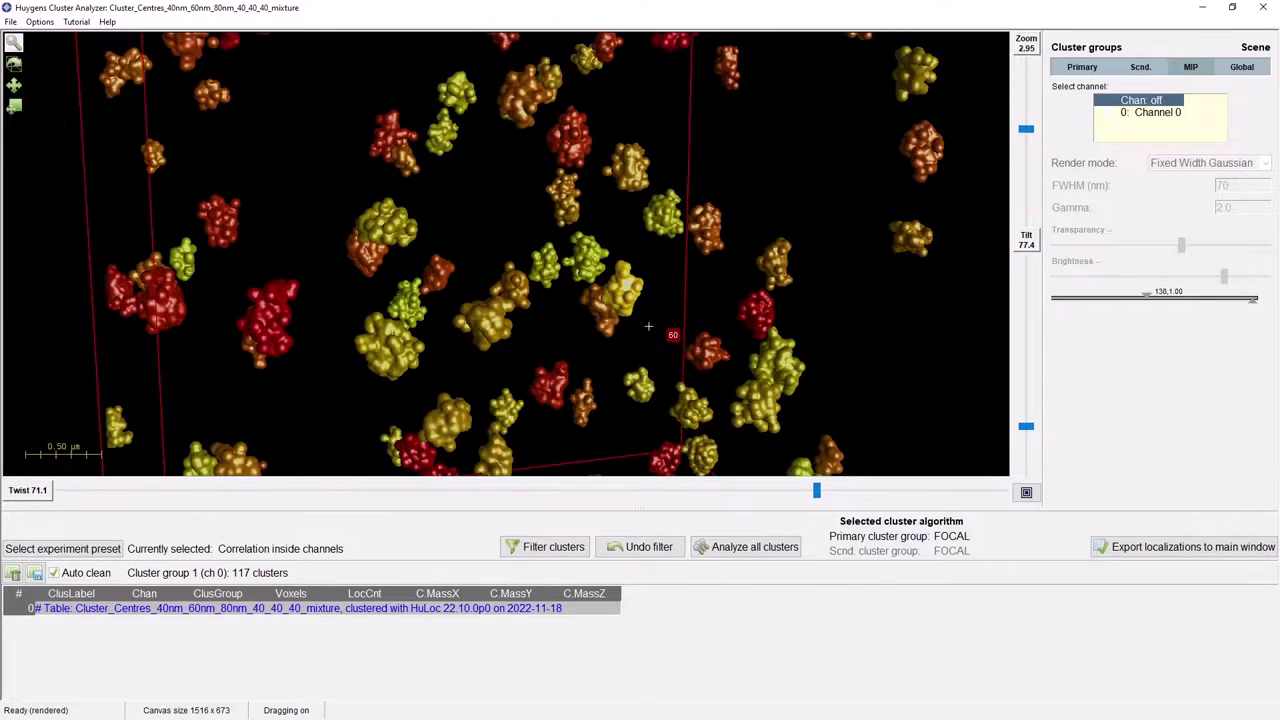
{"action": "scroll", "coordinate": [648, 326], "scroll_direction": "down", "scroll_amount": 4}
{"action": "left_click_drag", "start_coordinate": [675, 372], "coordinate": [668, 380]}
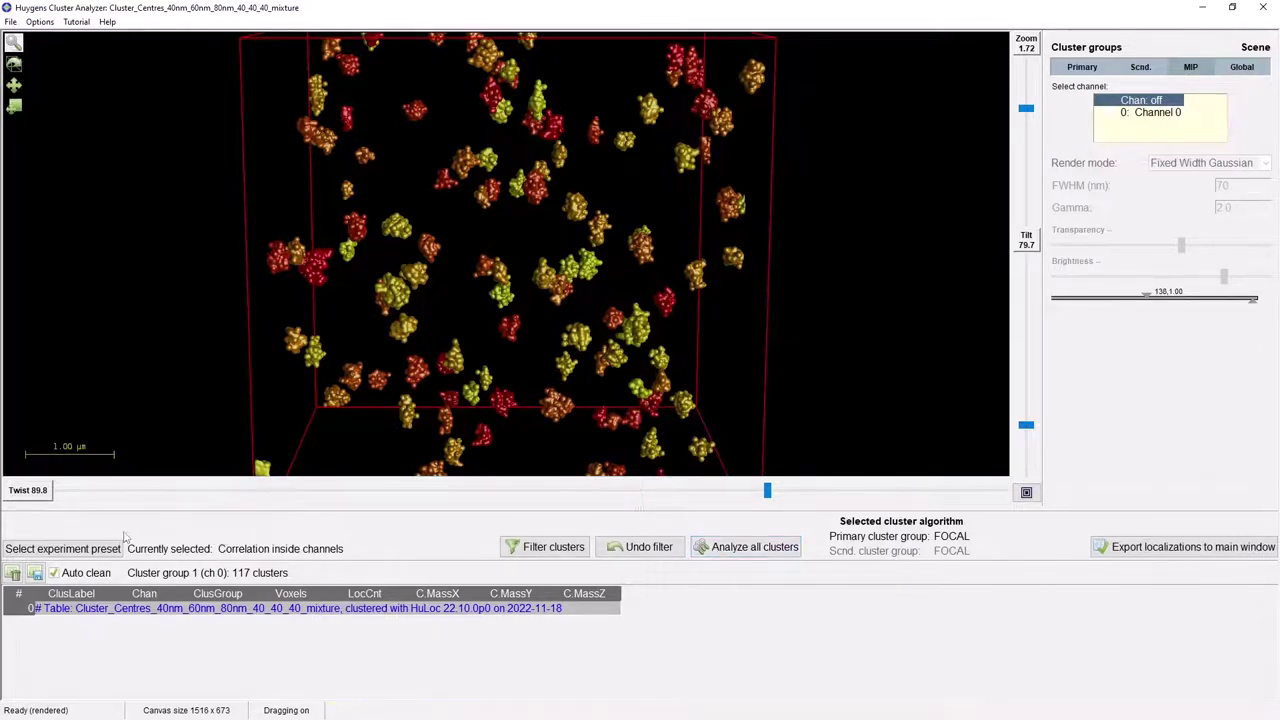
Confirm the Correlation inside channels experiment preset and analyze all clusters with it
{"action": "left_click", "coordinate": [62, 548]}
{"action": "left_click_drag", "start_coordinate": [229, 45], "coordinate": [469, 88]}
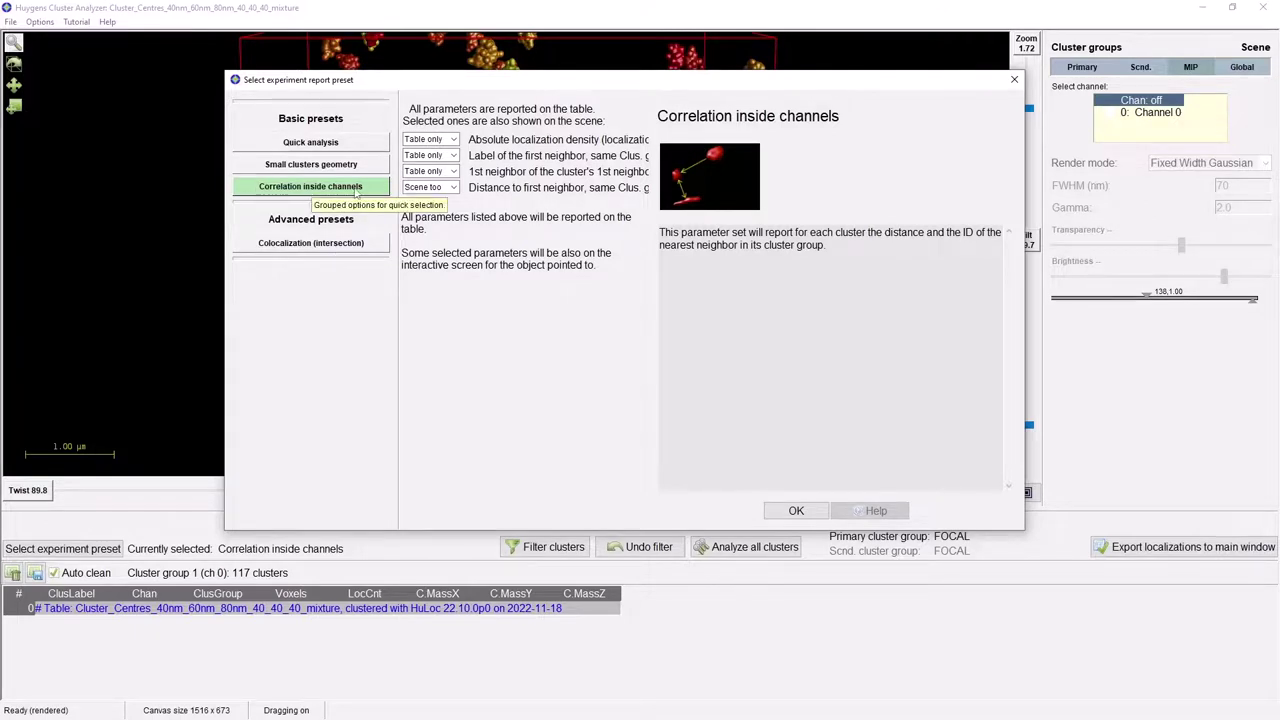
{"action": "left_click", "coordinate": [797, 511]}
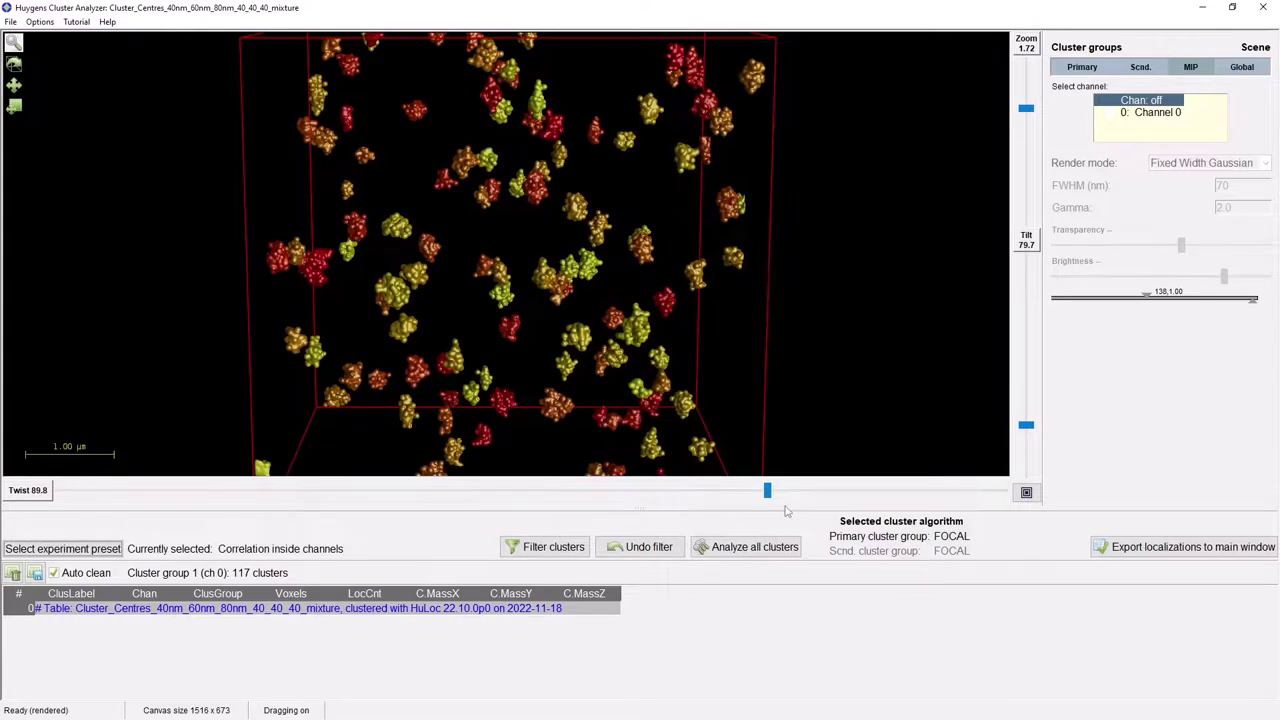
{"action": "left_click", "coordinate": [755, 547]}
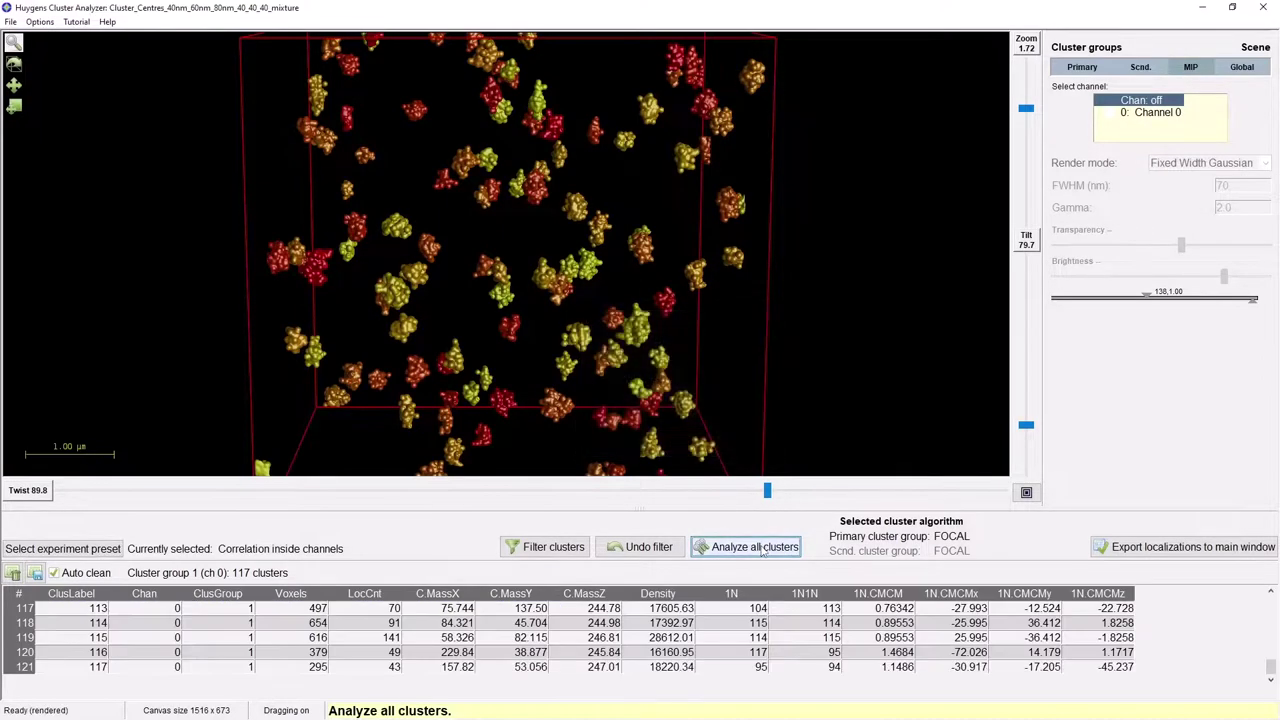
Examine individual cluster entries in the results table, working upwards from the last clusters, including cluster 108
{"action": "left_click", "coordinate": [530, 636]}
{"action": "left_click", "coordinate": [519, 663]}
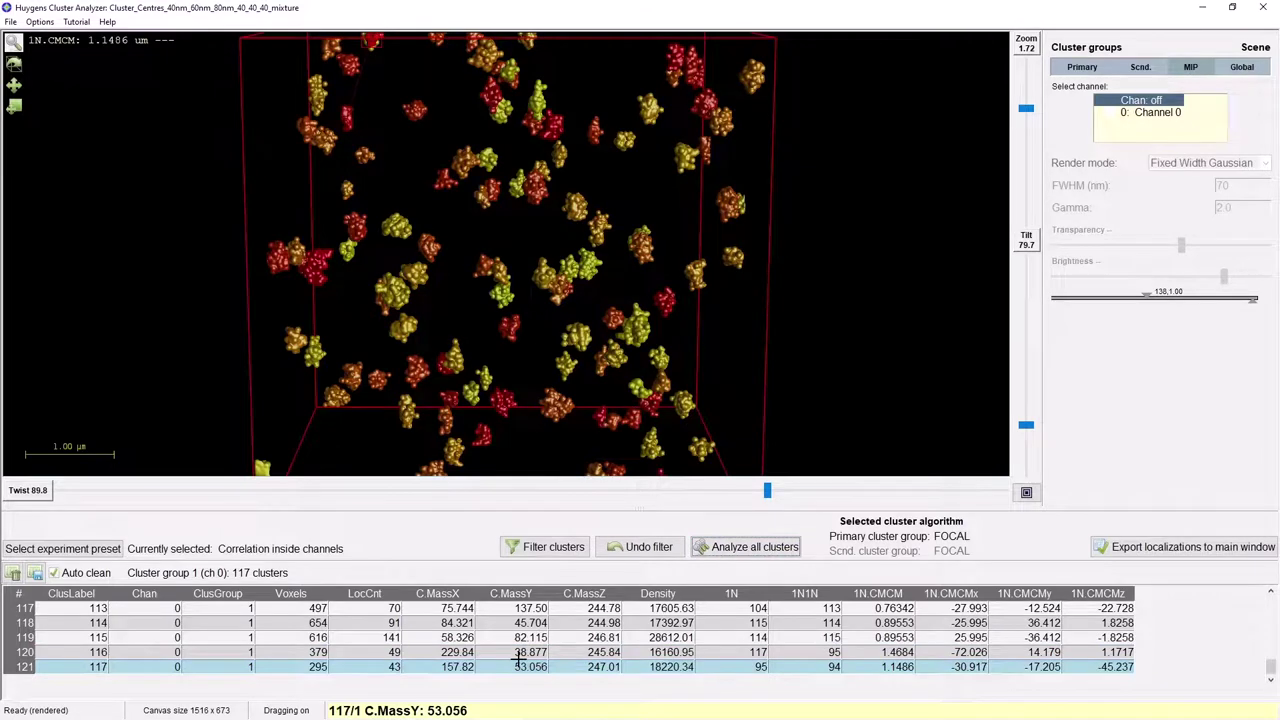
{"action": "left_click", "coordinate": [525, 652]}
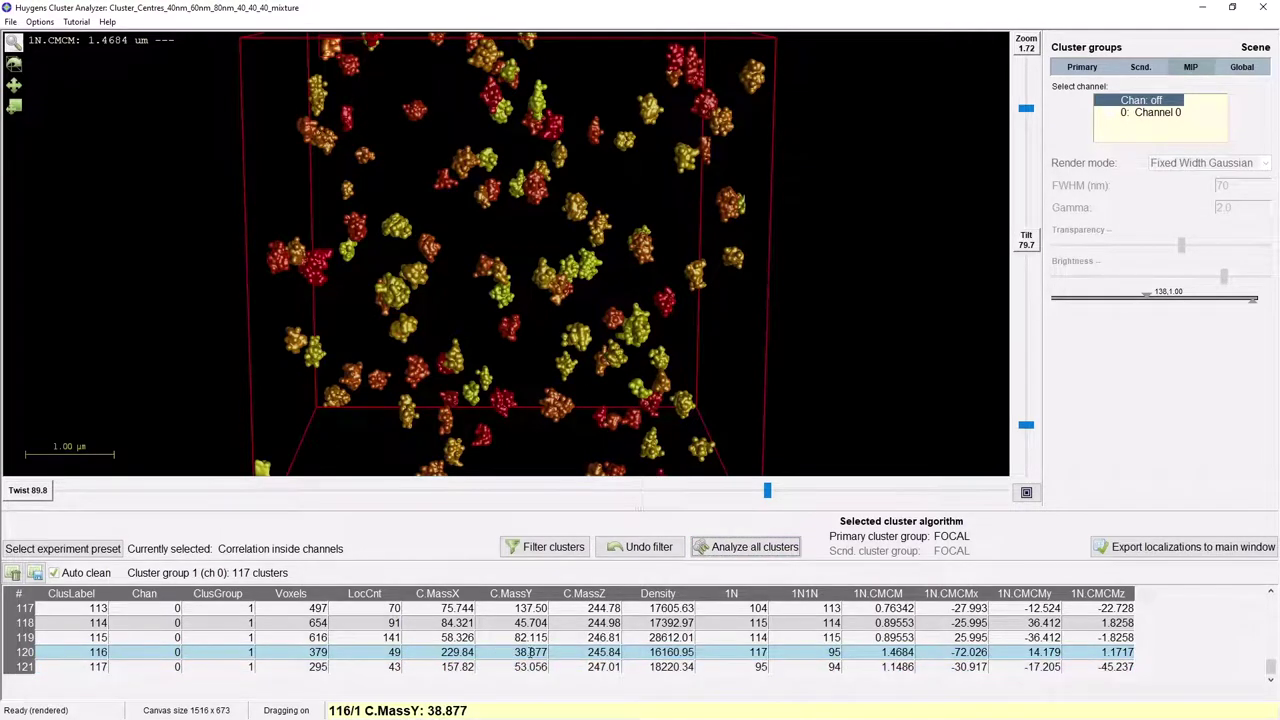
{"action": "scroll", "coordinate": [531, 652], "scroll_direction": "up", "scroll_amount": 3}
{"action": "left_click", "coordinate": [378, 652]}
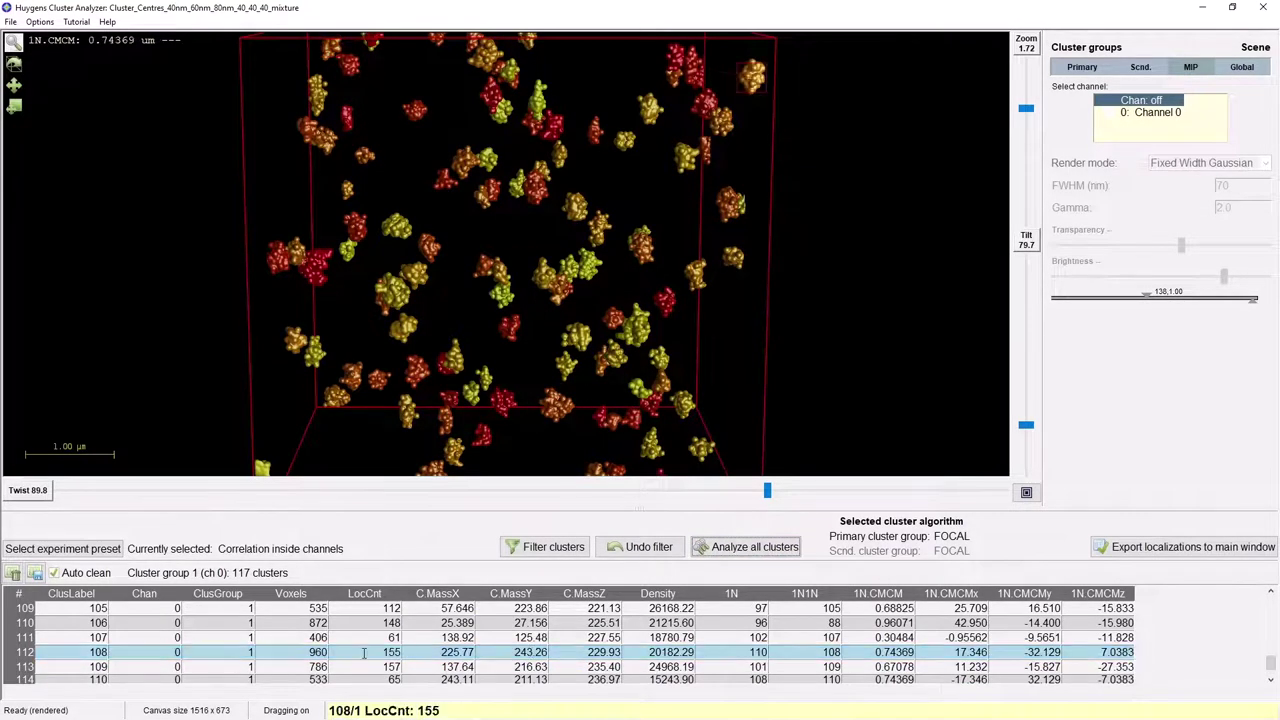
{"action": "scroll", "coordinate": [360, 652], "scroll_direction": "up", "scroll_amount": 3}
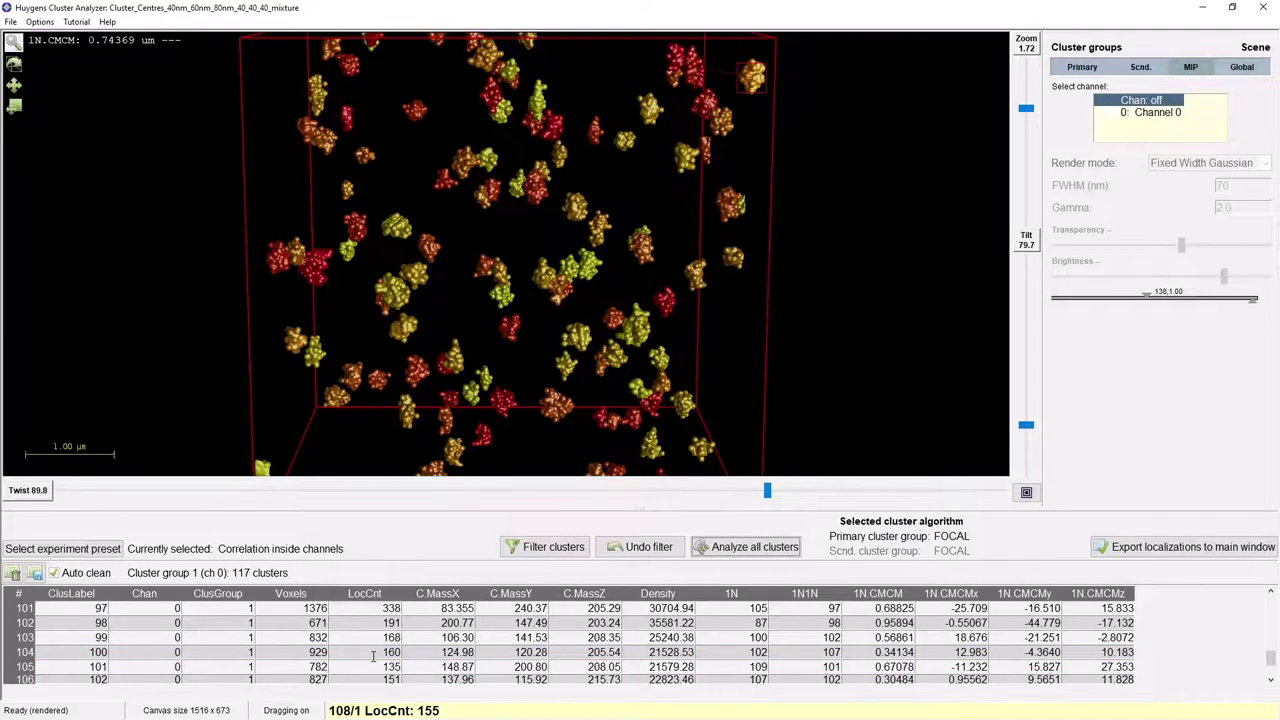
Highlight cluster 99 in the 3D scene from its table row, and clear the highlight
{"action": "left_click", "coordinate": [332, 653]}
{"action": "left_click", "coordinate": [322, 666]}
{"action": "left_click", "coordinate": [150, 637]}
{"action": "left_click", "coordinate": [58, 638]}
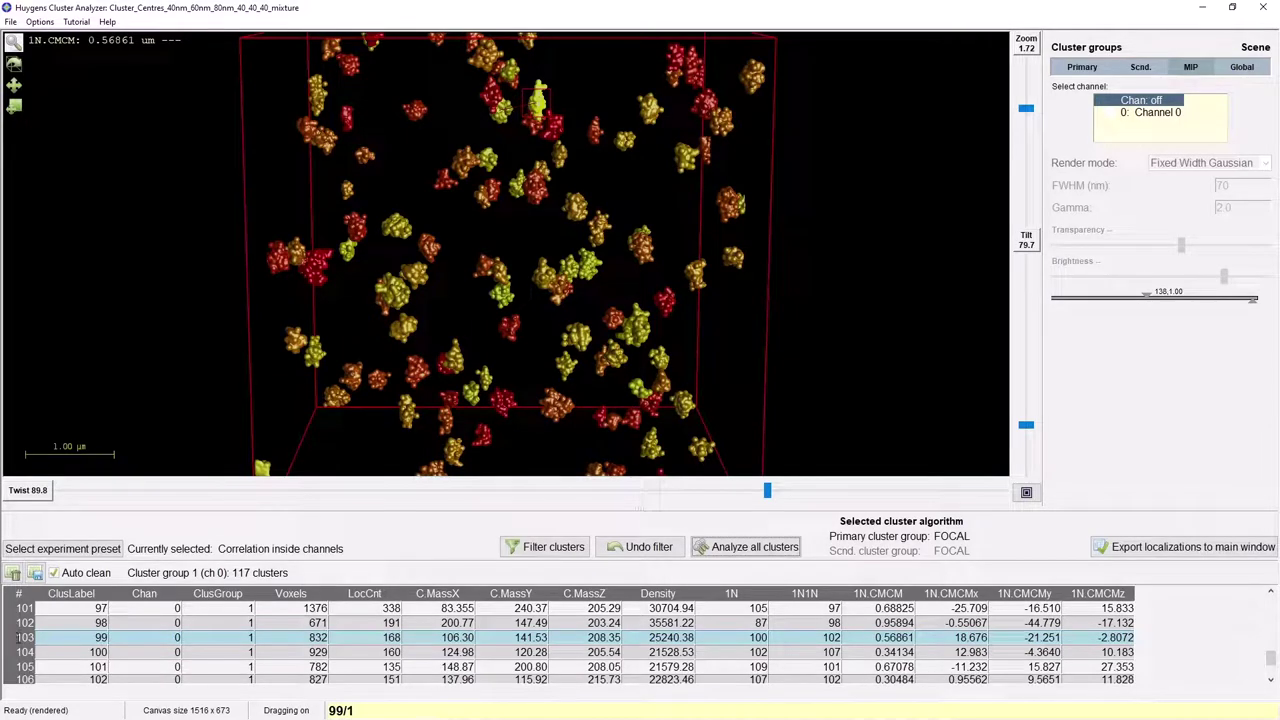
{"action": "left_click", "coordinate": [18, 637]}
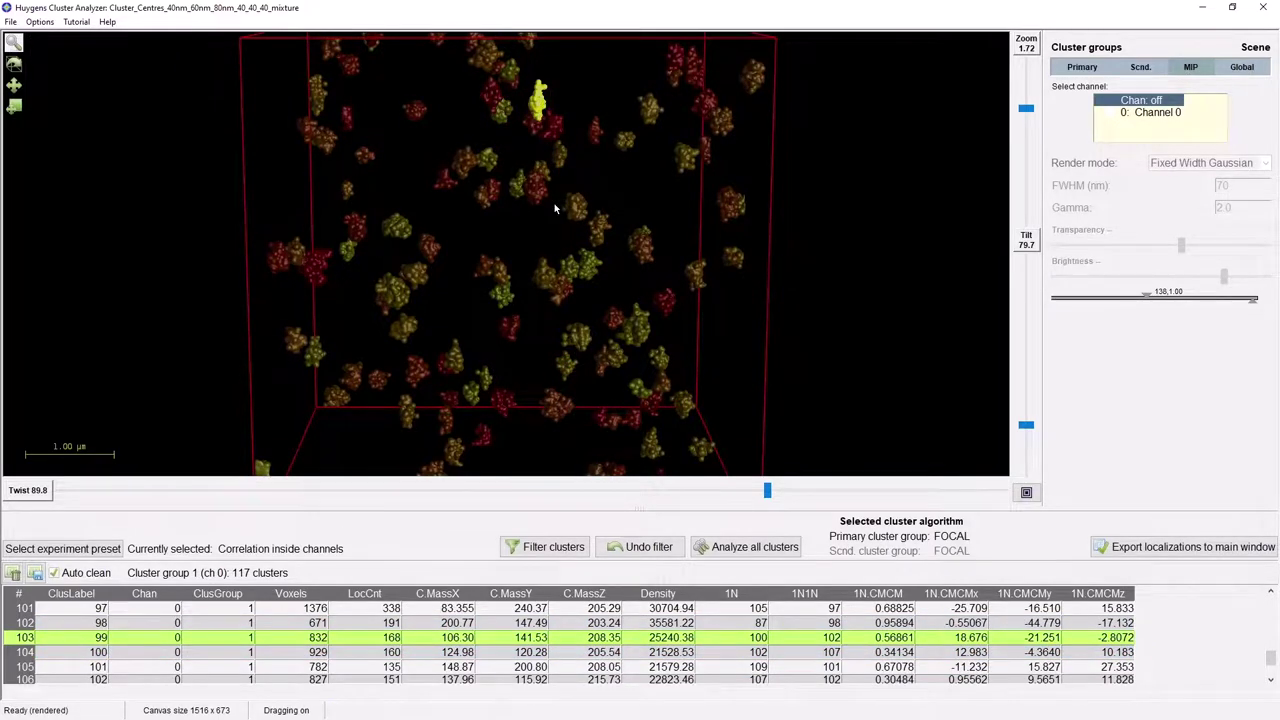
{"action": "left_click", "coordinate": [901, 316]}
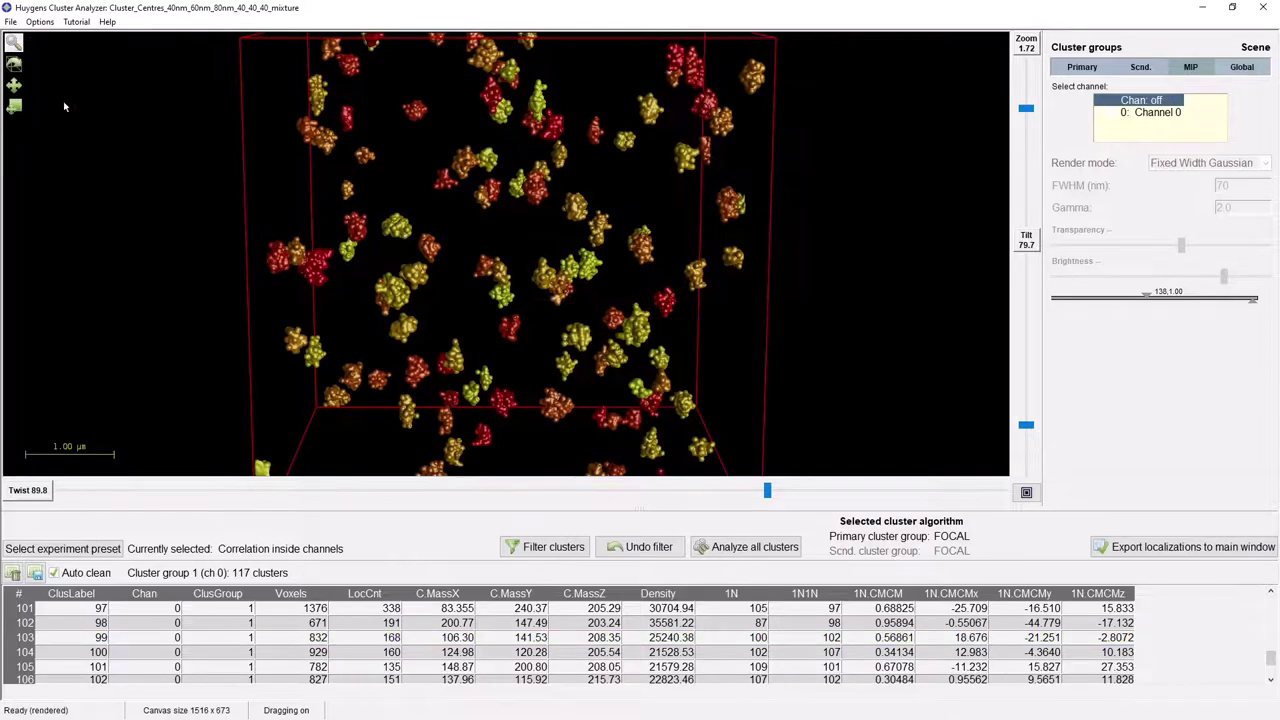
Pick clusters 66 and 52 in the 3D scene to find their table rows, and clear the selection
{"action": "left_click", "coordinate": [14, 44]}
{"action": "left_click", "coordinate": [727, 260]}
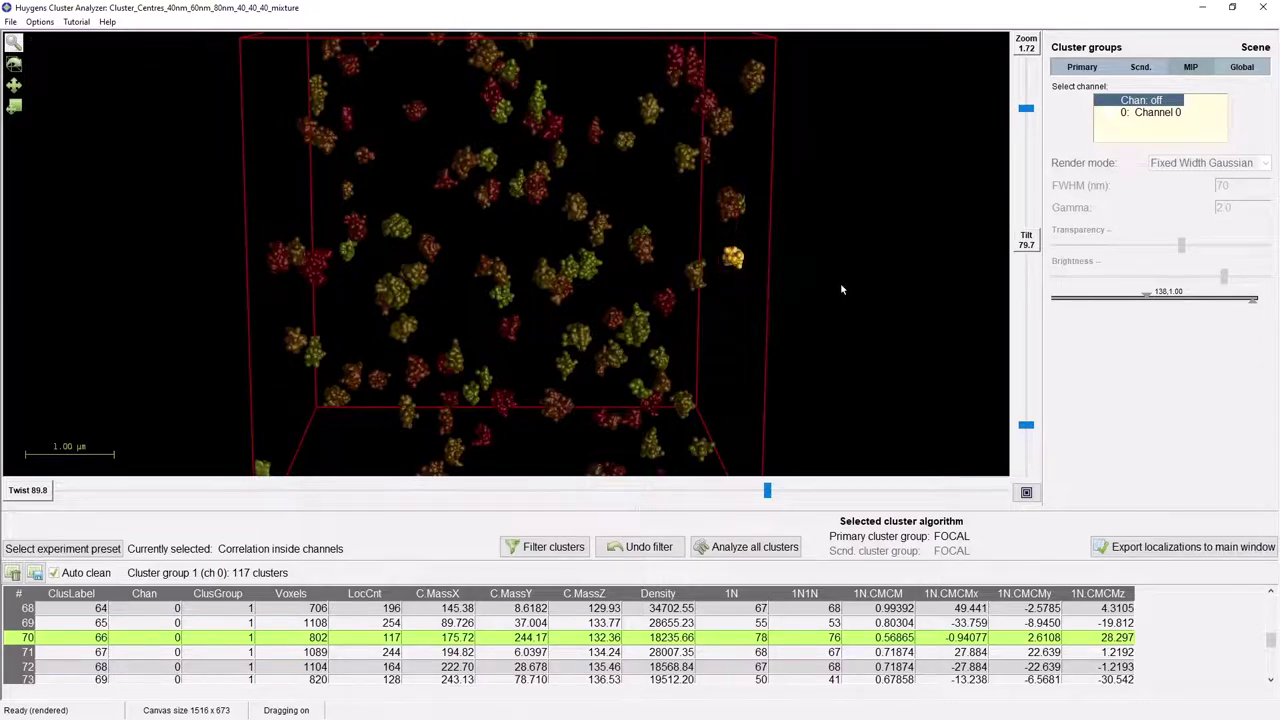
{"action": "scroll", "coordinate": [840, 282], "scroll_direction": "up", "scroll_amount": 5}
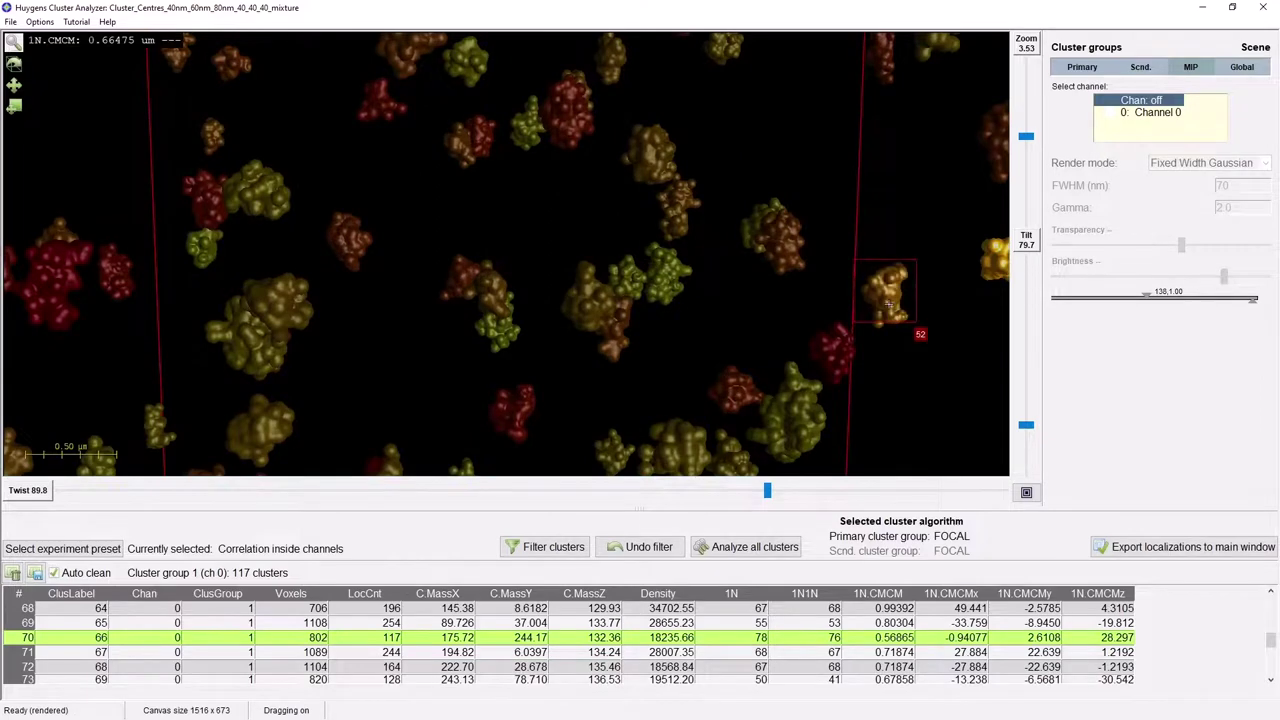
{"action": "left_click", "coordinate": [883, 302]}
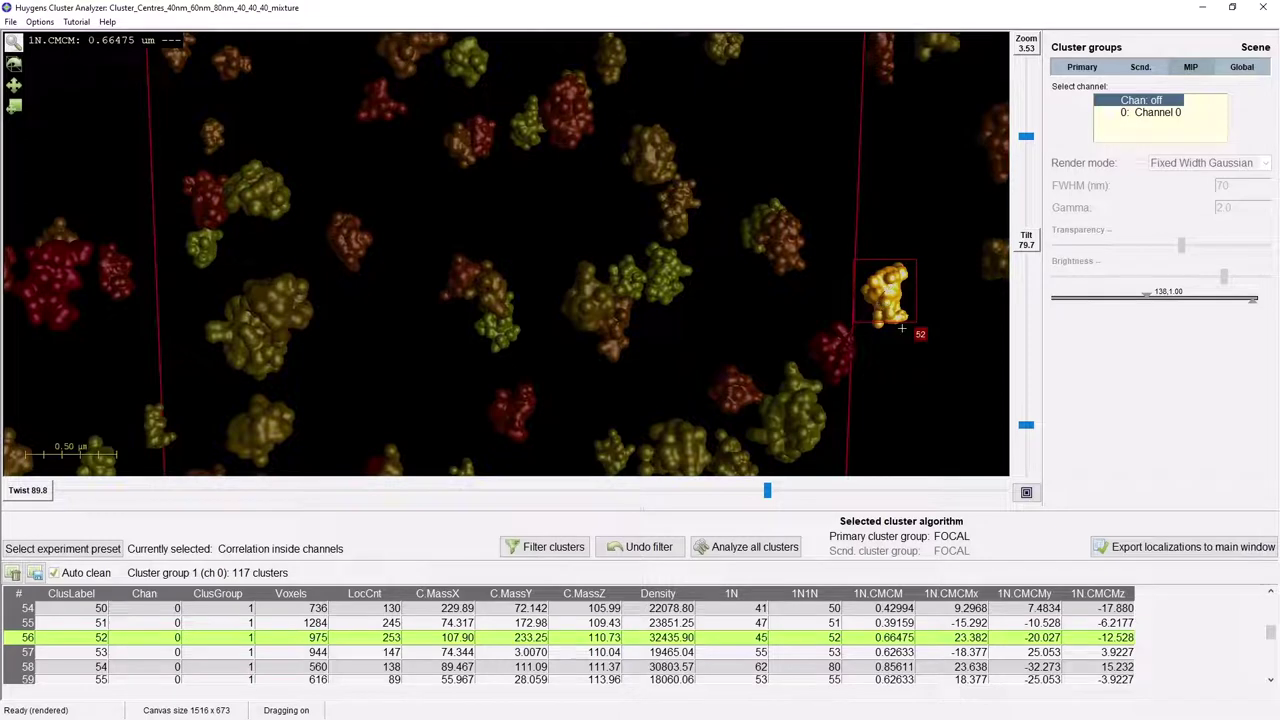
{"action": "left_click", "coordinate": [907, 371]}
{"action": "scroll", "coordinate": [908, 372], "scroll_direction": "down", "scroll_amount": 4}
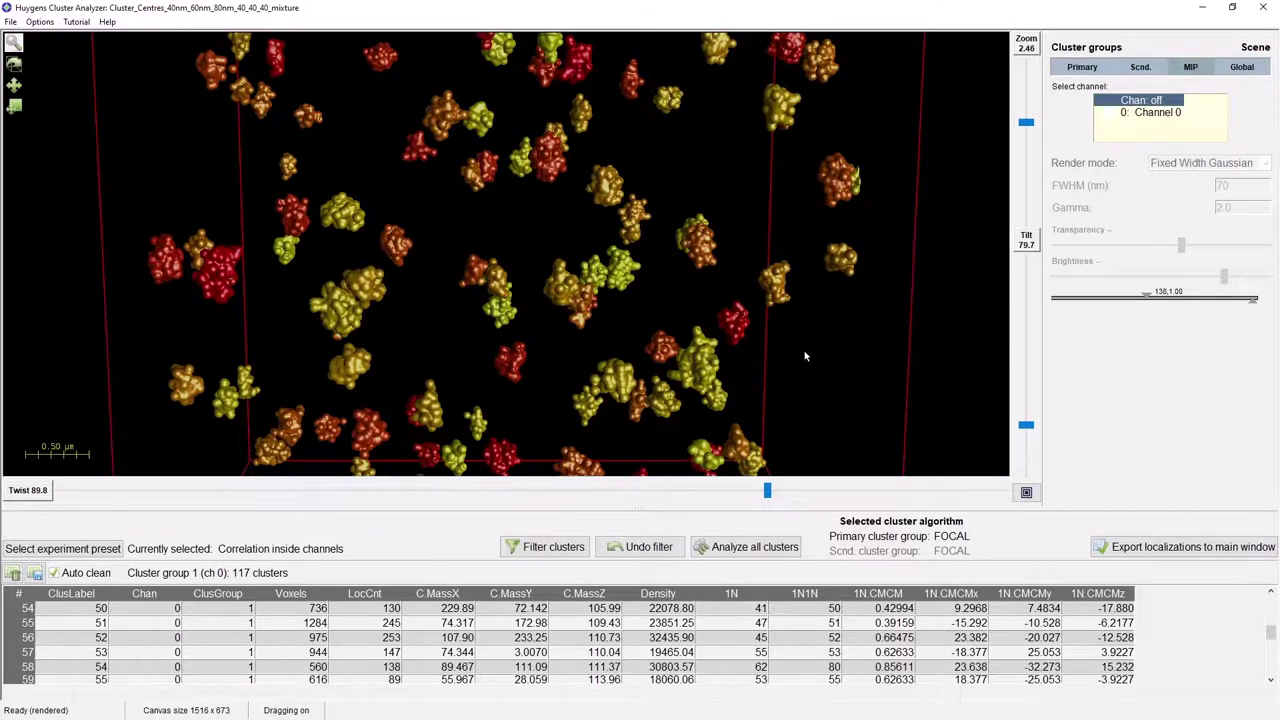
{"action": "scroll", "coordinate": [805, 356], "scroll_direction": "down", "scroll_amount": 5}
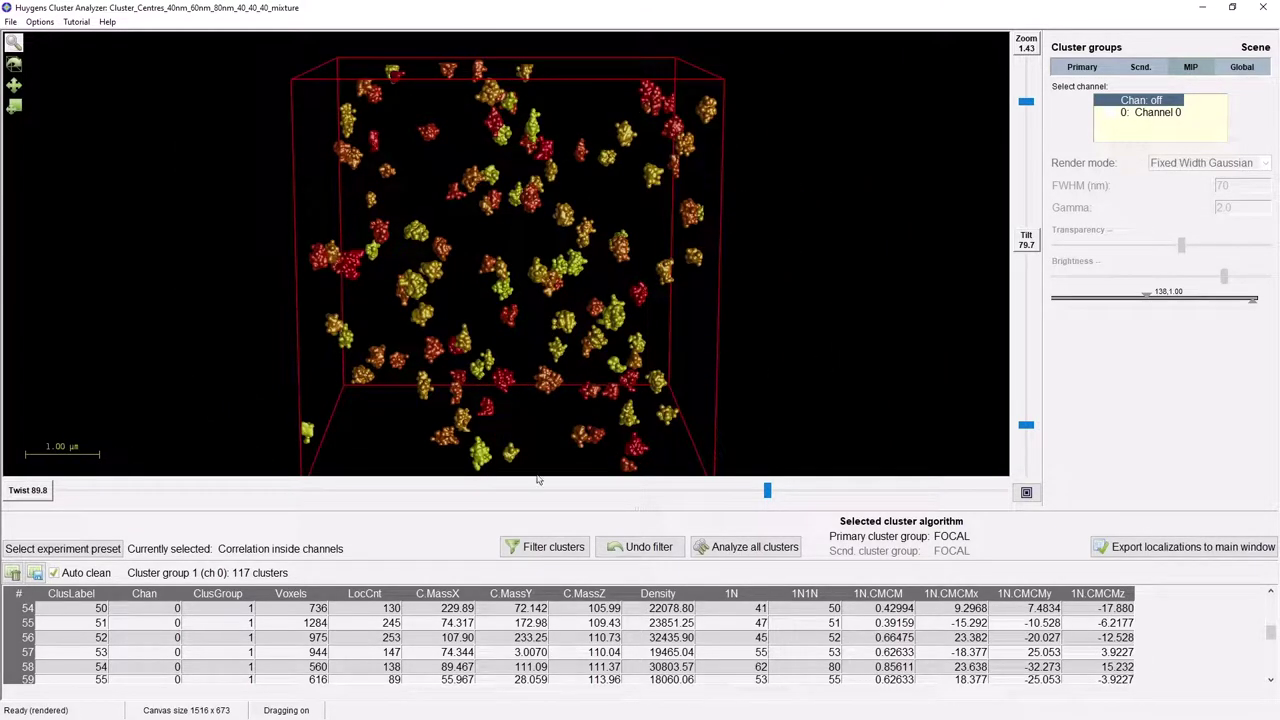
Sort the results table by number of localizations (LocCnt) in decreasing order
{"action": "left_click", "coordinate": [368, 608]}
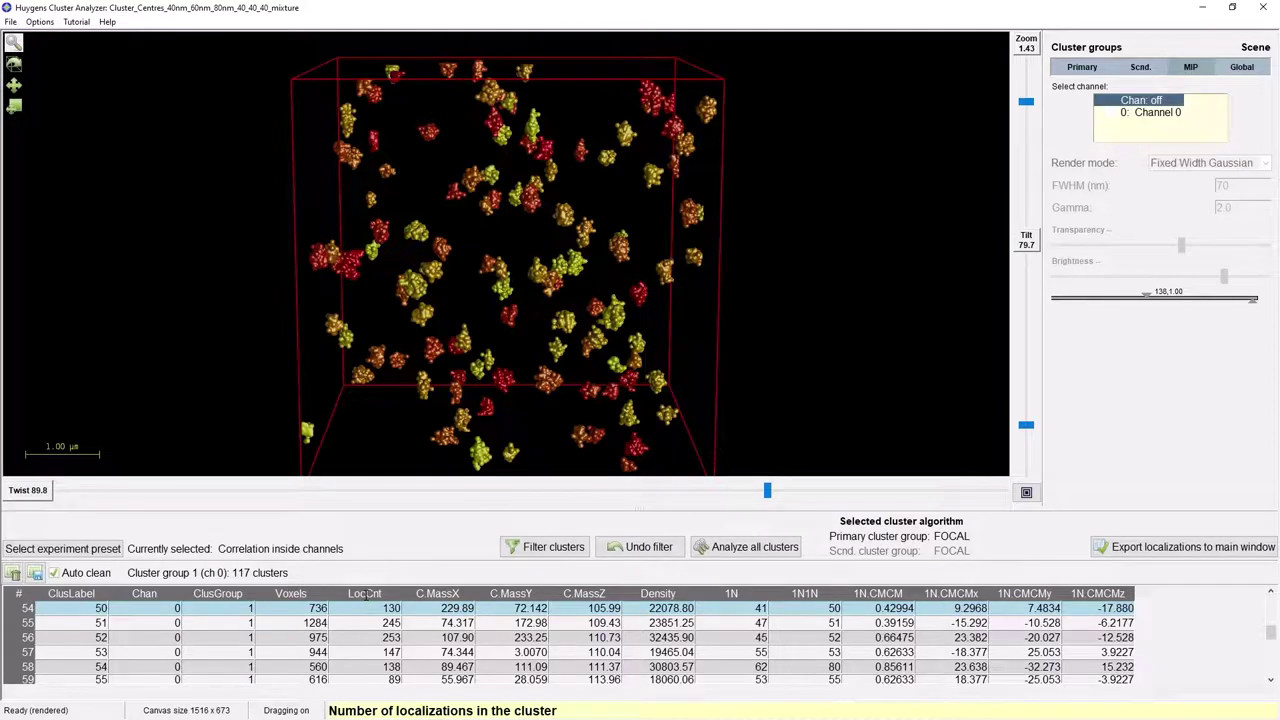
{"action": "right_click", "coordinate": [368, 593]}
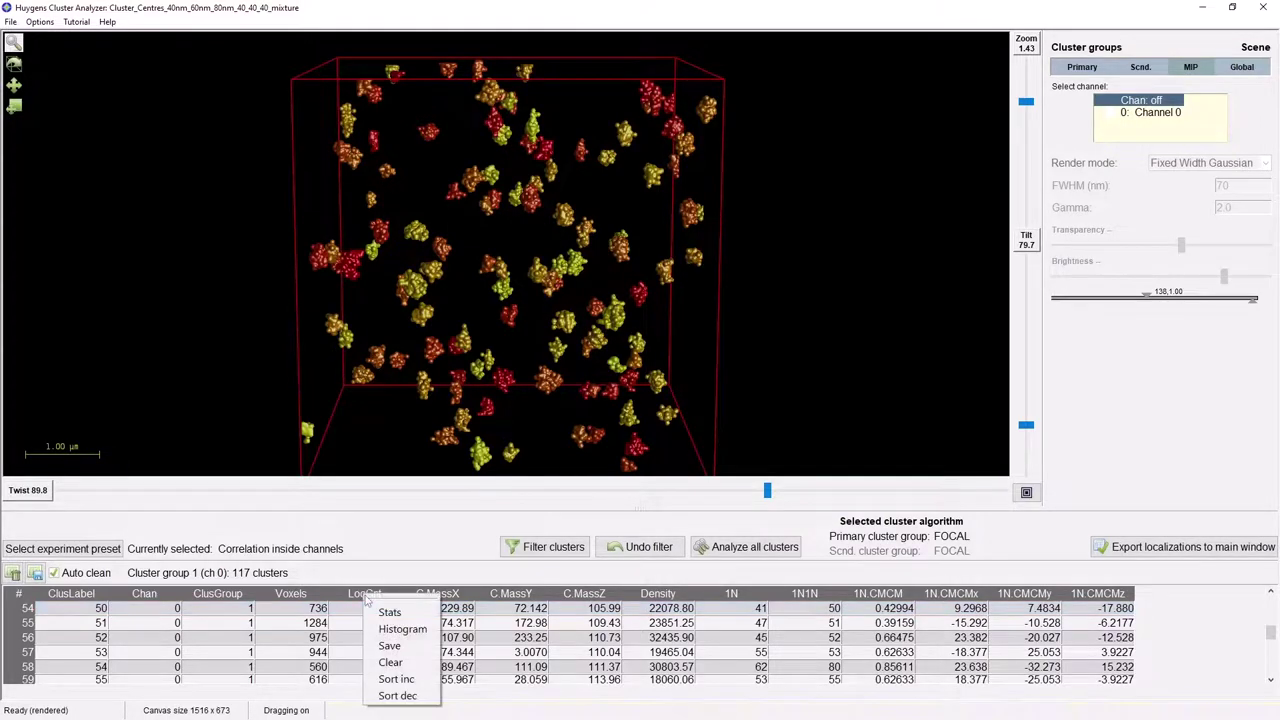
{"action": "left_click", "coordinate": [397, 695]}
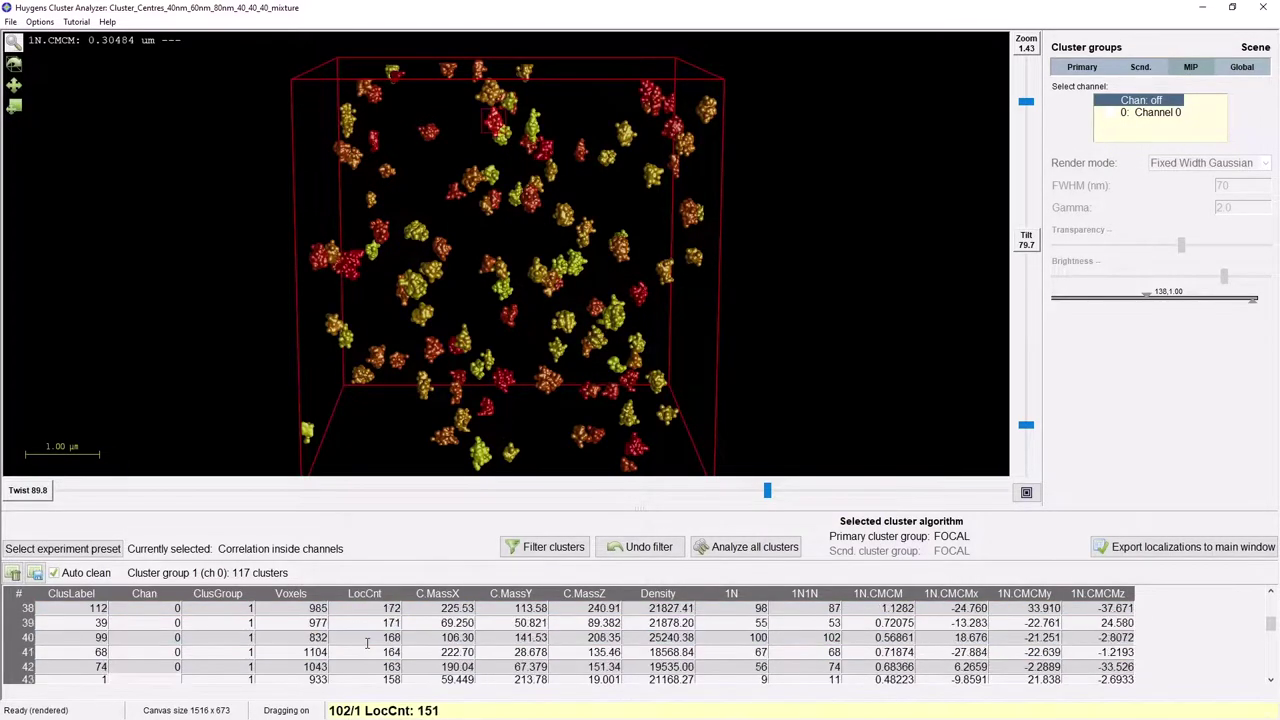
{"action": "scroll", "coordinate": [368, 645], "scroll_direction": "up", "scroll_amount": 3}
{"action": "scroll", "coordinate": [30, 640], "scroll_direction": "down", "scroll_amount": 2}
Highlight the five clusters with the most localizations, from cluster 43 through cluster 27, in the table and scene
{"action": "left_click", "coordinate": [28, 622]}
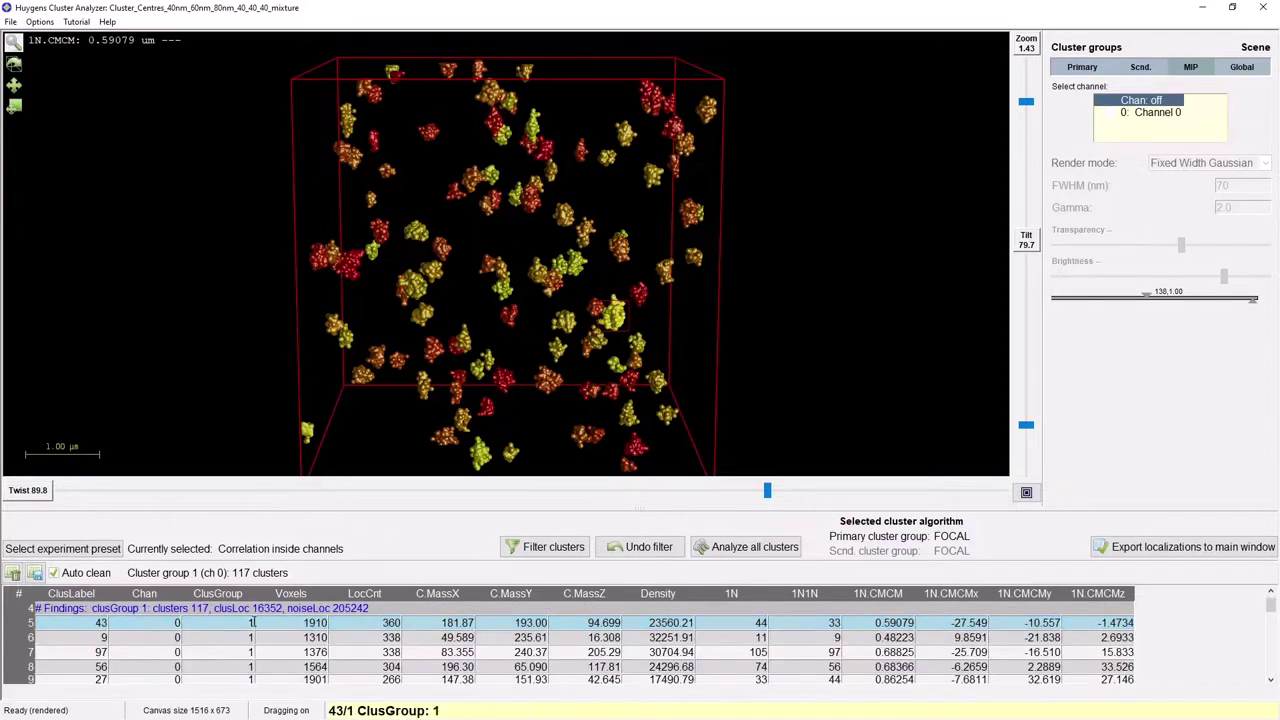
{"action": "left_click", "coordinate": [28, 622]}
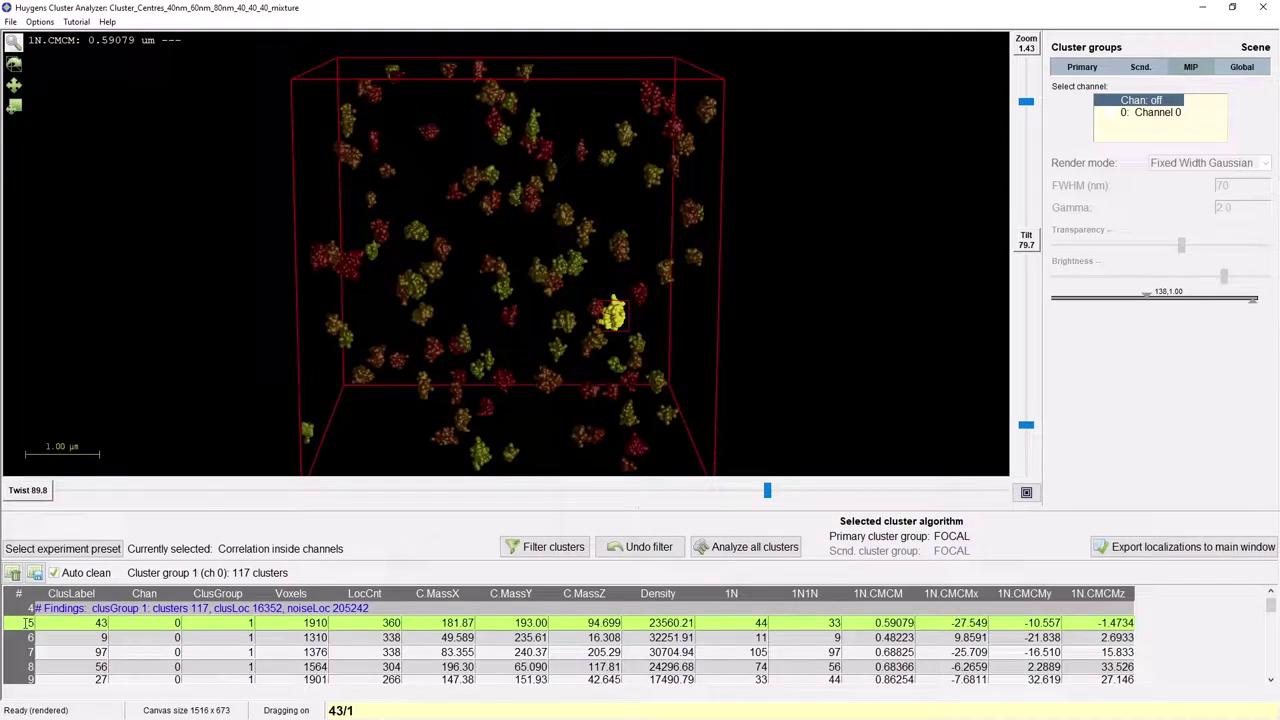
{"action": "left_click", "coordinate": [19, 676], "text": "shift"}
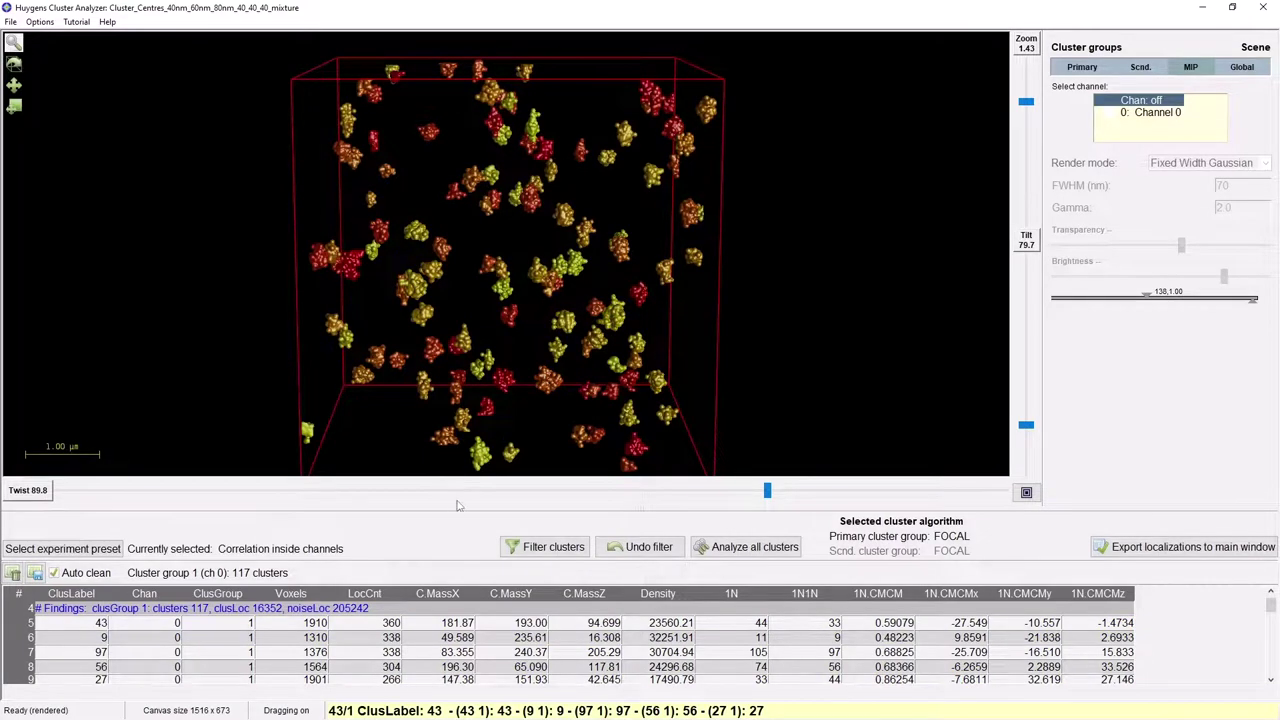
Filter out clusters whose localization count (LocCnt) is smaller than the fixed value 100, and undo that filter
{"action": "left_click", "coordinate": [546, 552]}
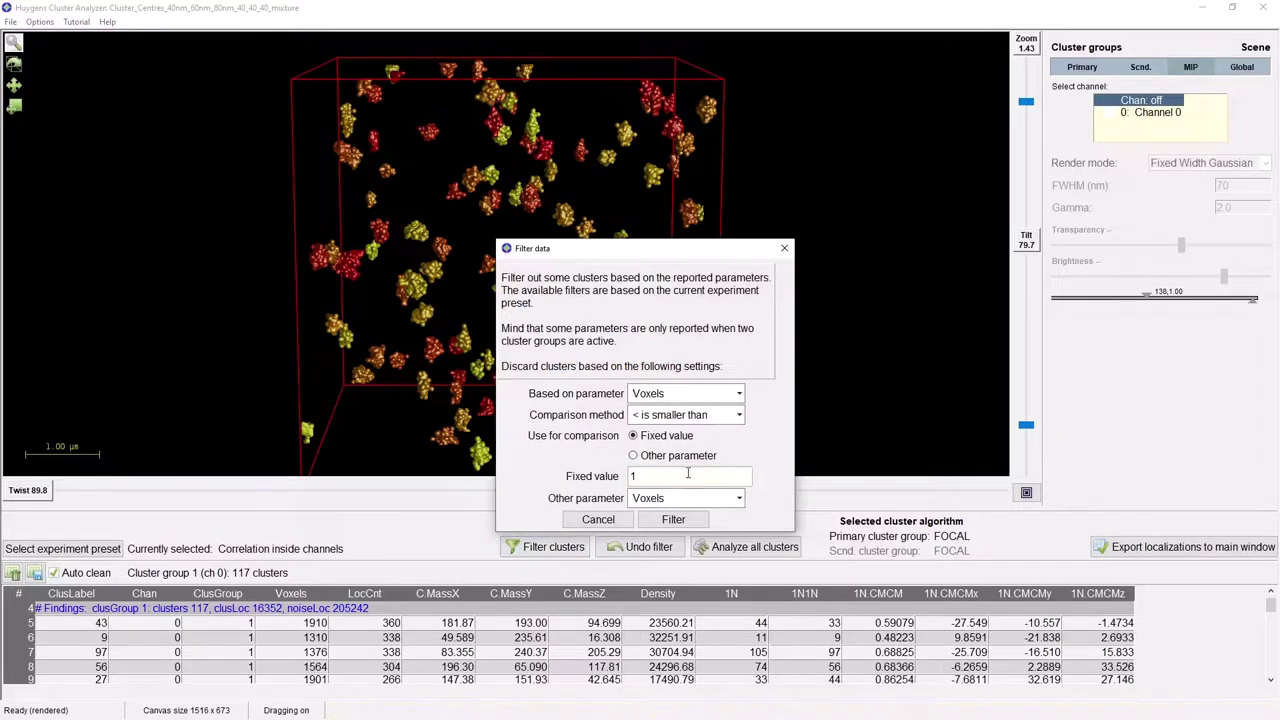
{"action": "left_click", "coordinate": [741, 394]}
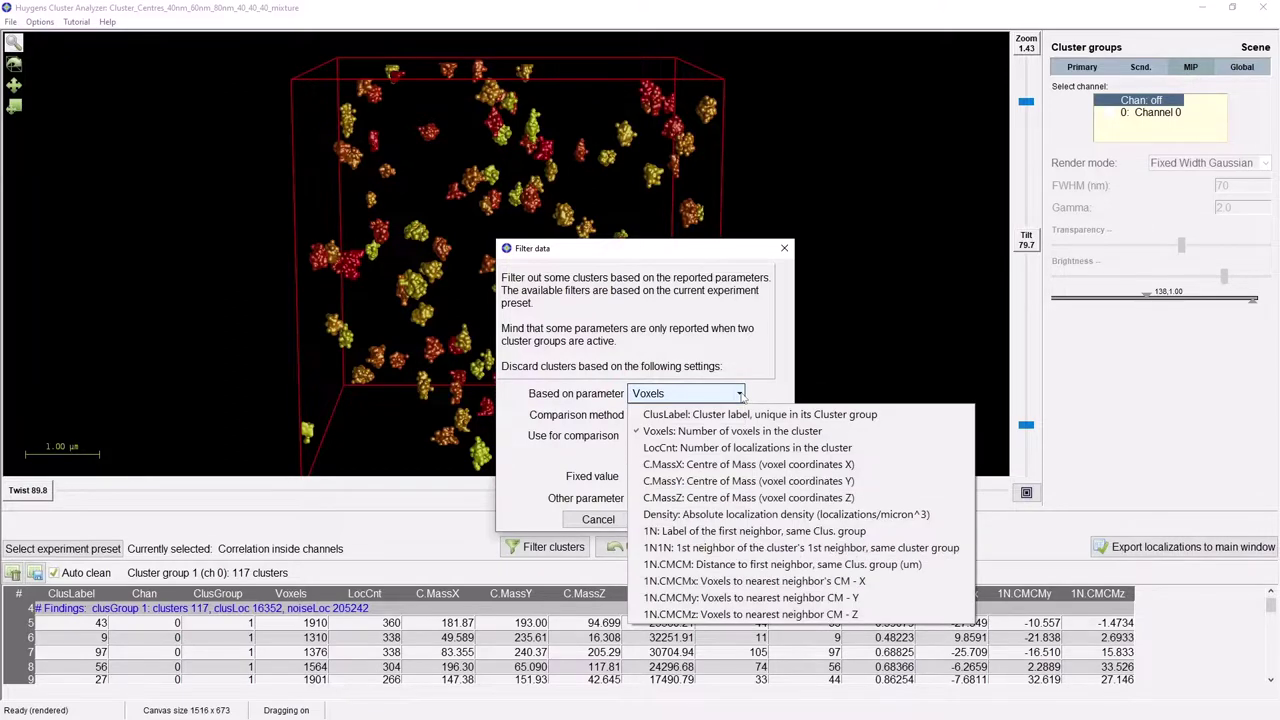
{"action": "left_click", "coordinate": [712, 448]}
{"action": "left_click", "coordinate": [676, 476]}
{"action": "type", "text": "100"}
{"action": "left_click", "coordinate": [673, 519]}
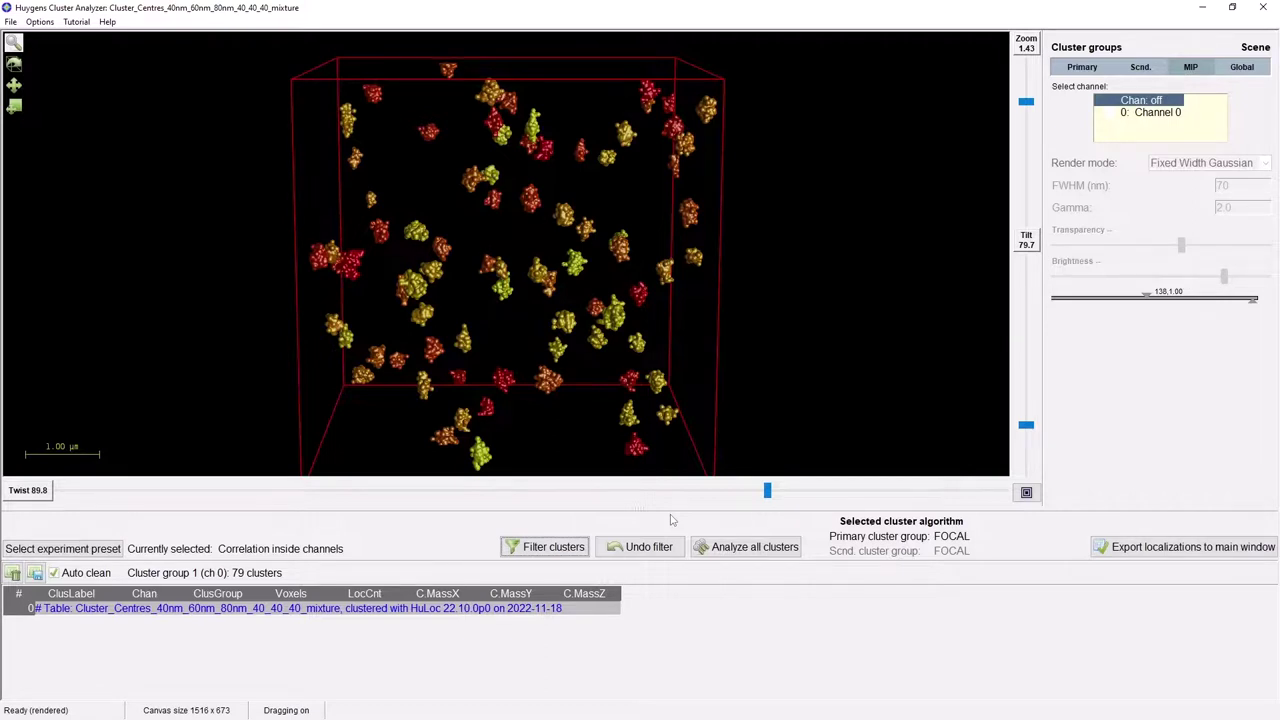
{"action": "left_click", "coordinate": [638, 548]}
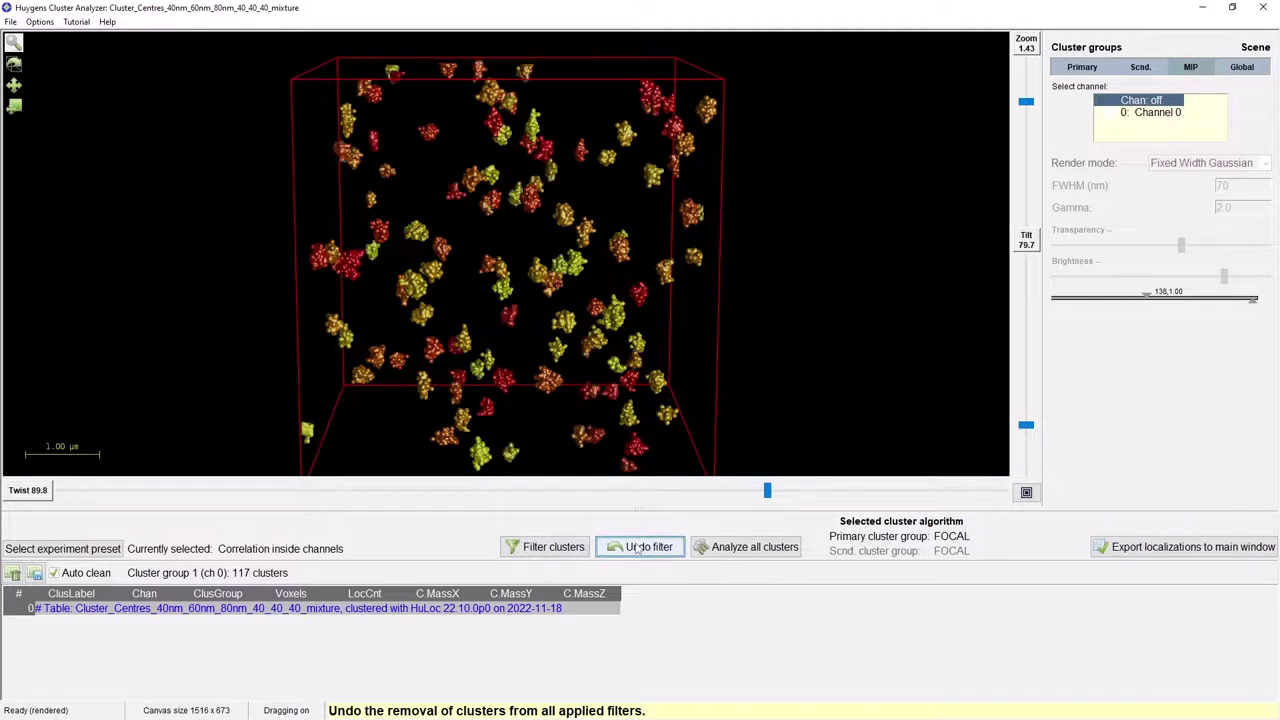
Analyze all clusters with the current experiment preset, and highlight cluster 116's row in the results table before clearing the selection
{"action": "left_click", "coordinate": [752, 548]}
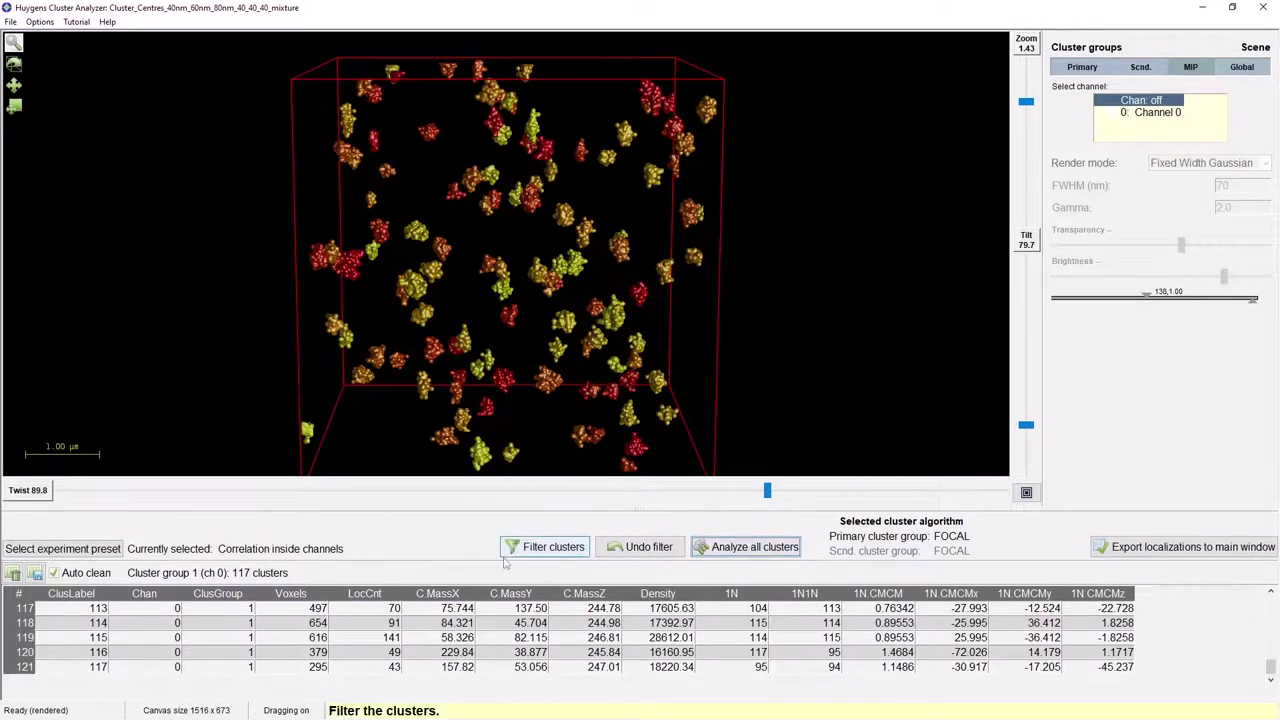
{"action": "left_click", "coordinate": [40, 609]}
{"action": "left_click", "coordinate": [25, 652]}
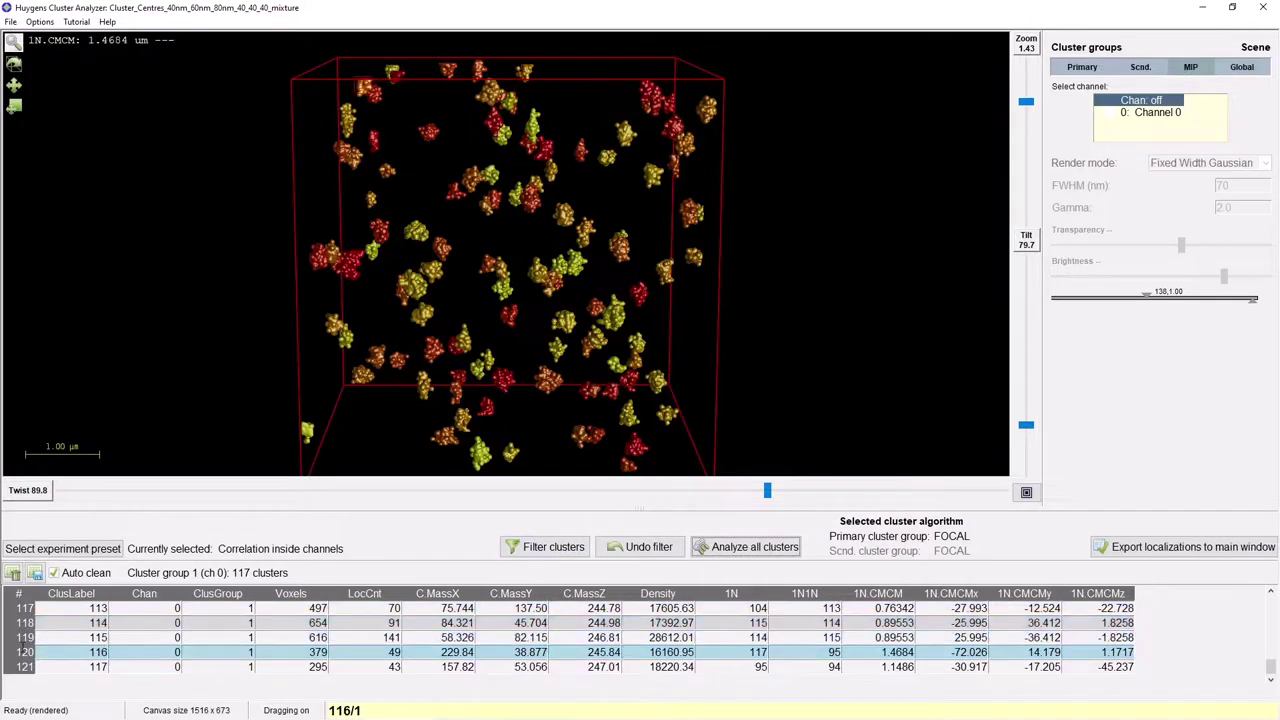
{"action": "left_click", "coordinate": [22, 638]}
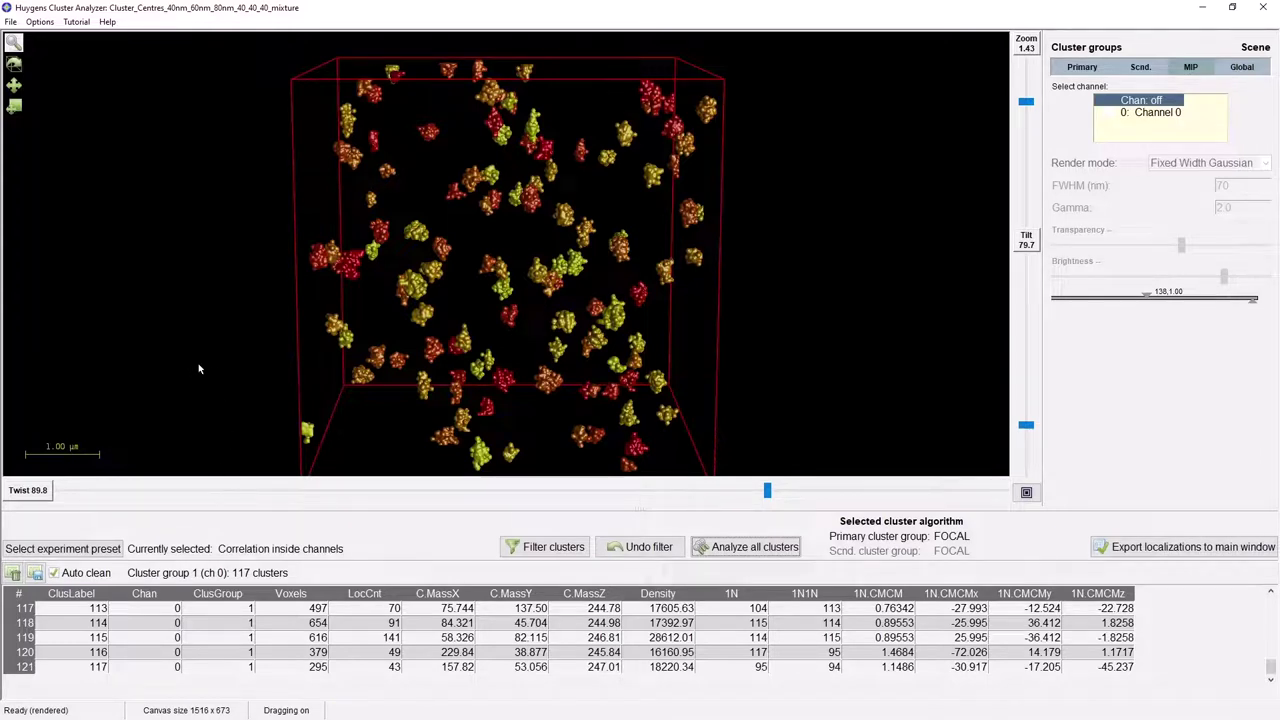
Launch the built-in Cluster Analyzer tutorial to view its welcome page, and close it
{"action": "left_click", "coordinate": [78, 28]}
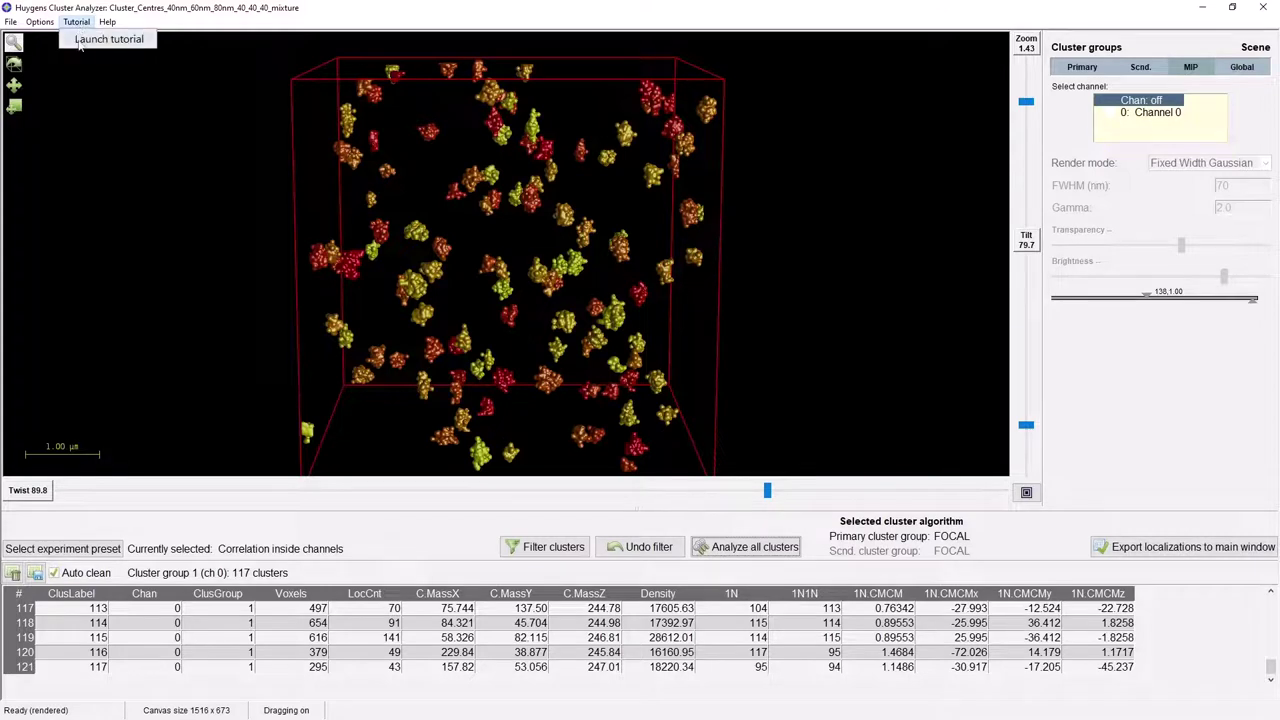
{"action": "left_click", "coordinate": [80, 42]}
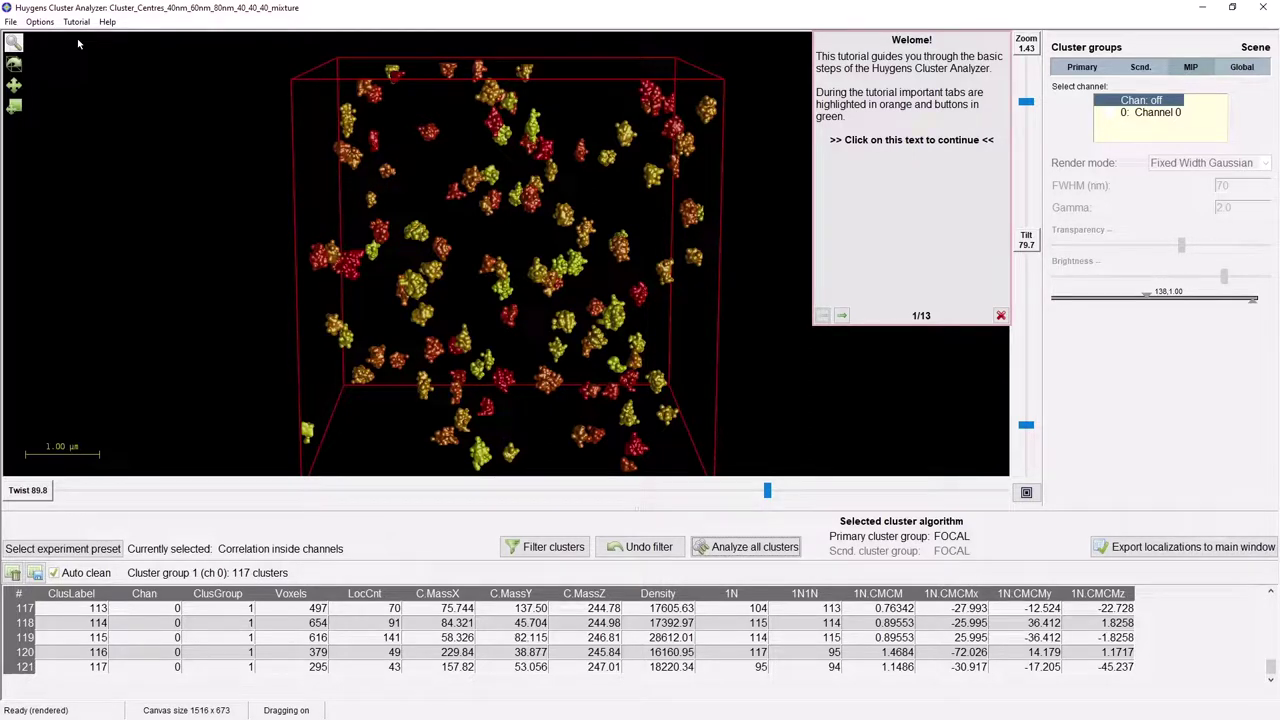
{"action": "left_click", "coordinate": [1000, 316]}
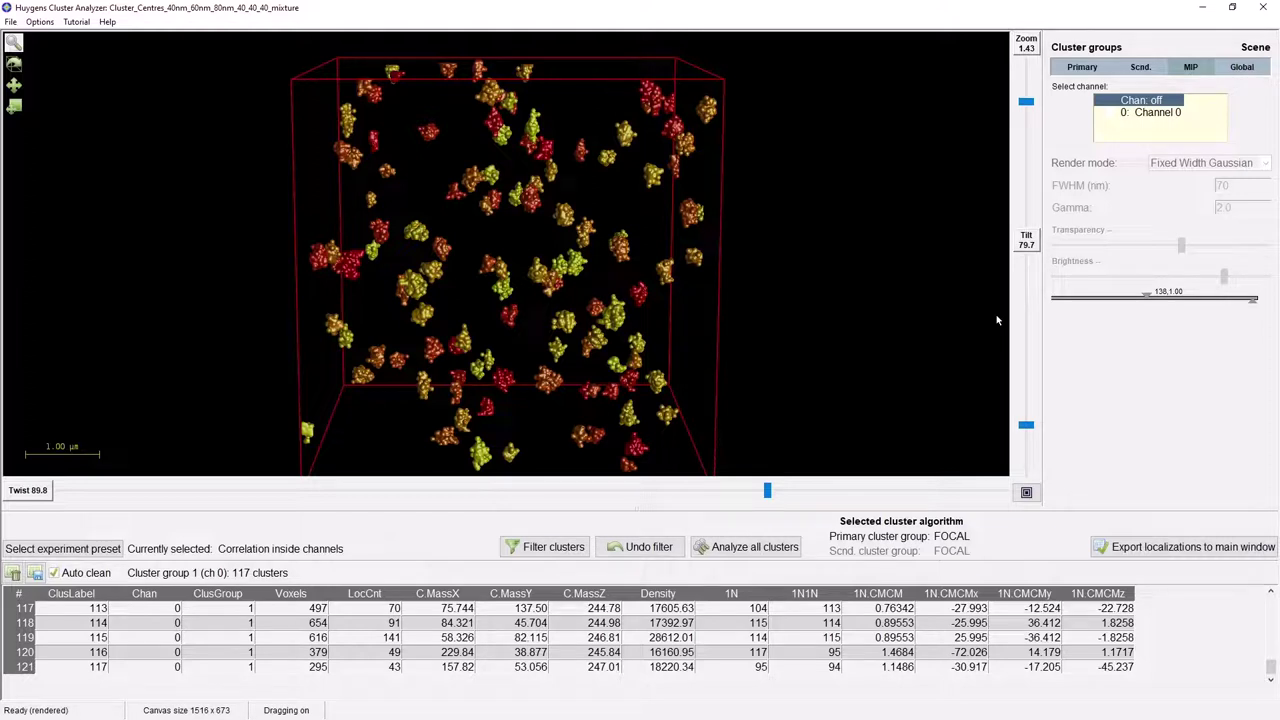
Export the clustered localizations to the main window and close the Cluster Analyzer
{"action": "left_click", "coordinate": [1149, 559]}
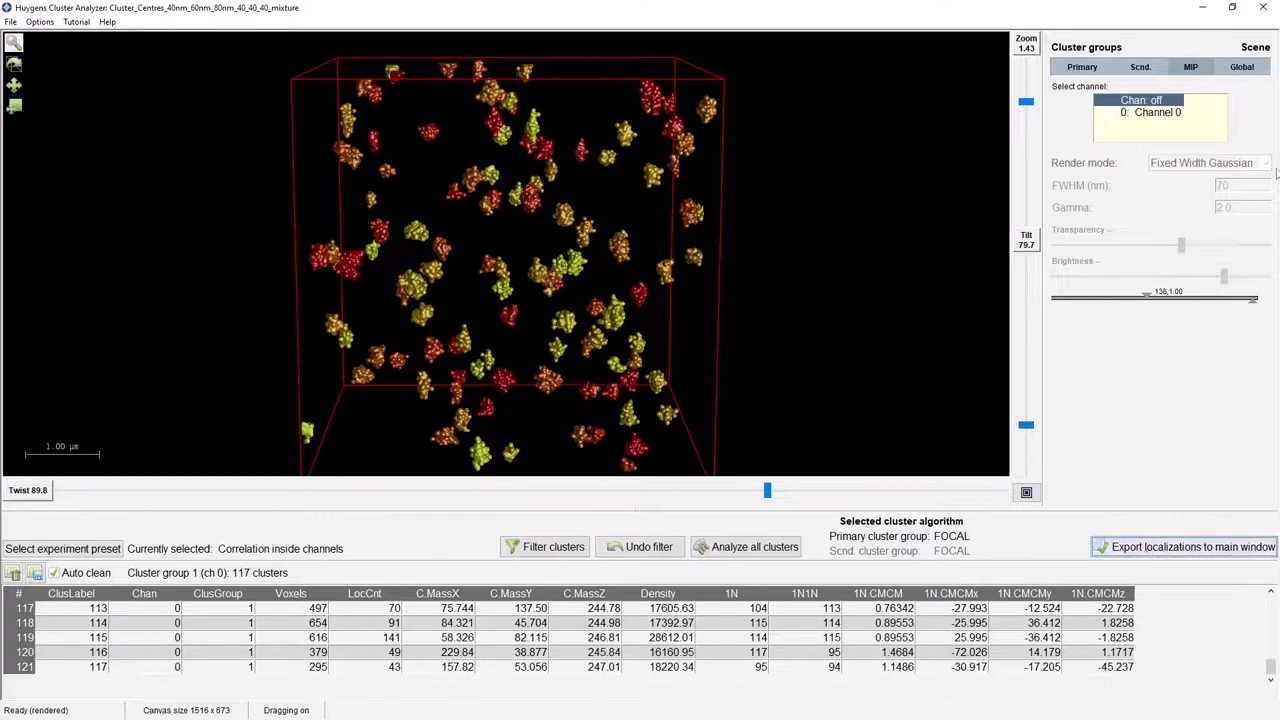
{"action": "left_click", "coordinate": [1262, 7]}
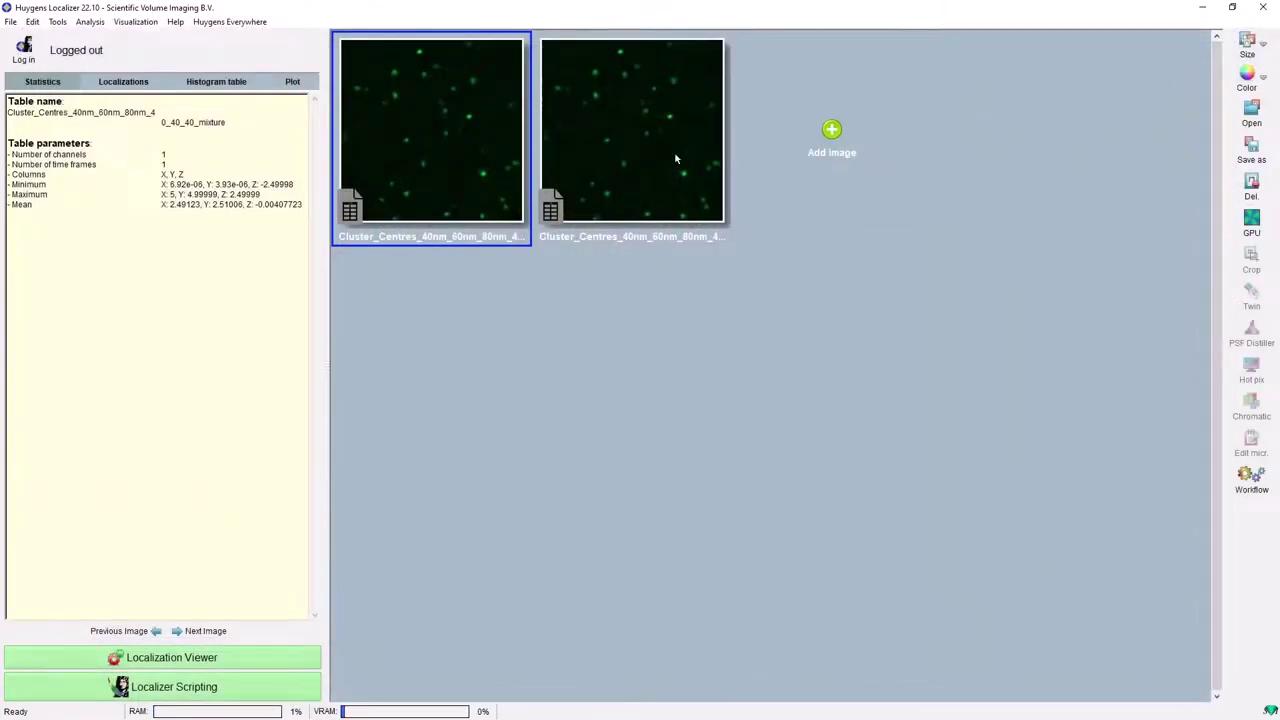
Open the exported Cluster_Centres_40nm_60nm_80nm_40_40_40_mixture:C table in the Localization Viewer and show its Cluster column
{"action": "left_click", "coordinate": [604, 201]}
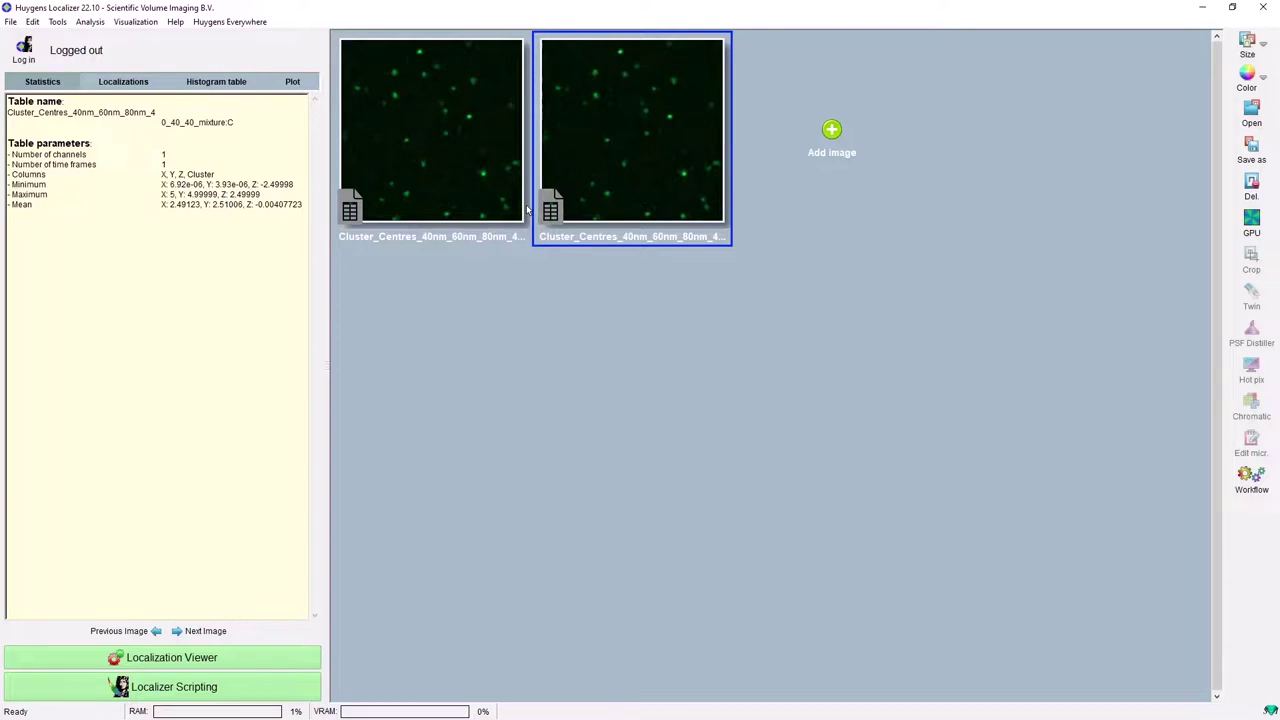
{"action": "right_click", "coordinate": [607, 180]}
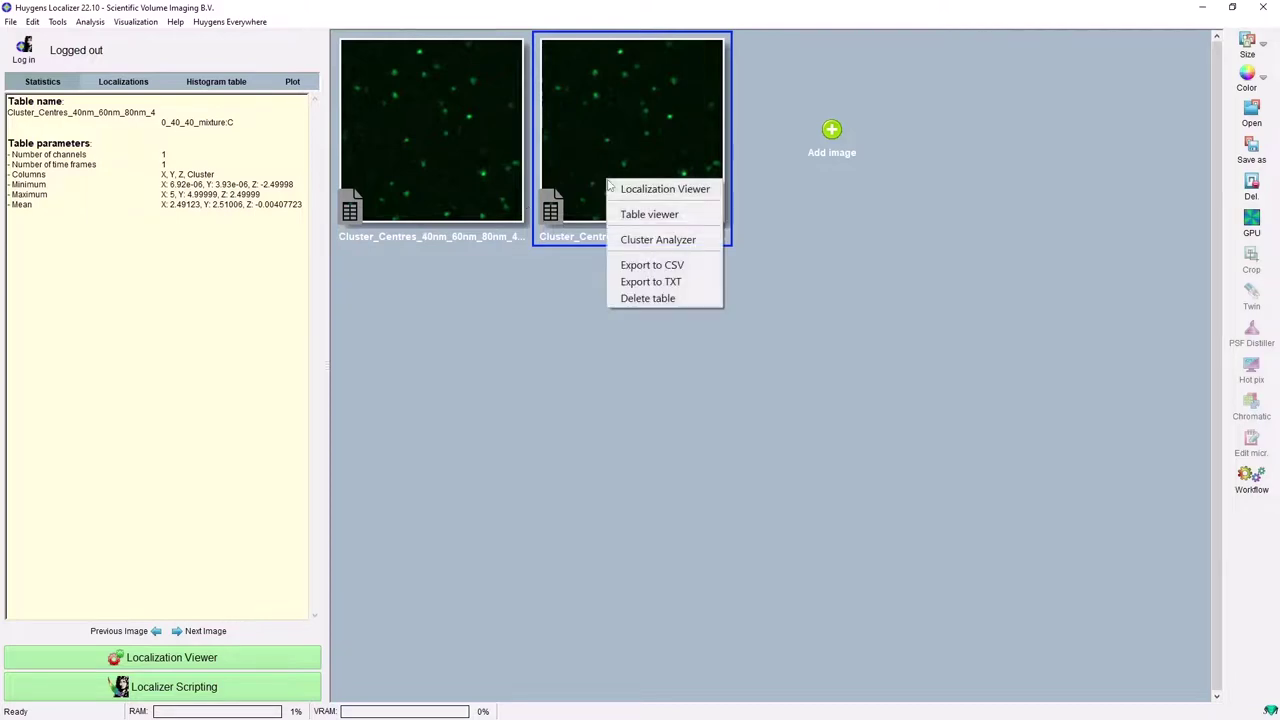
{"action": "left_click", "coordinate": [648, 190]}
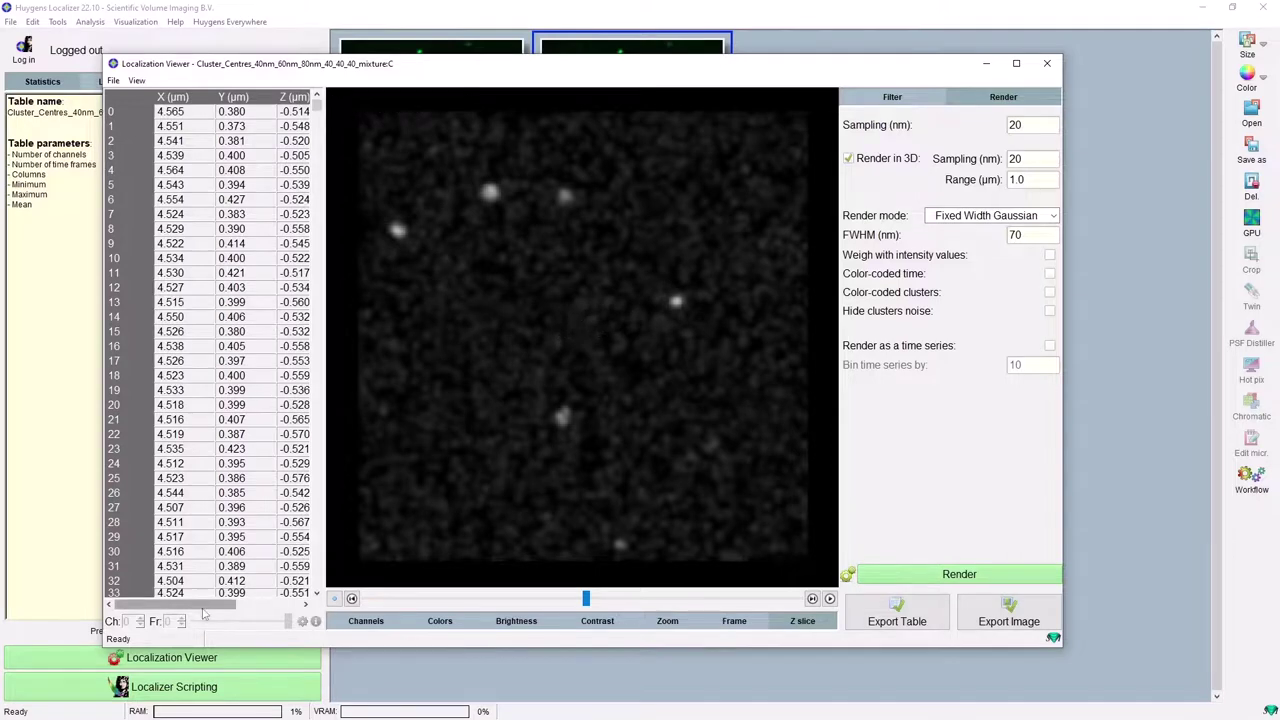
{"action": "left_click_drag", "start_coordinate": [203, 613], "coordinate": [282, 612]}
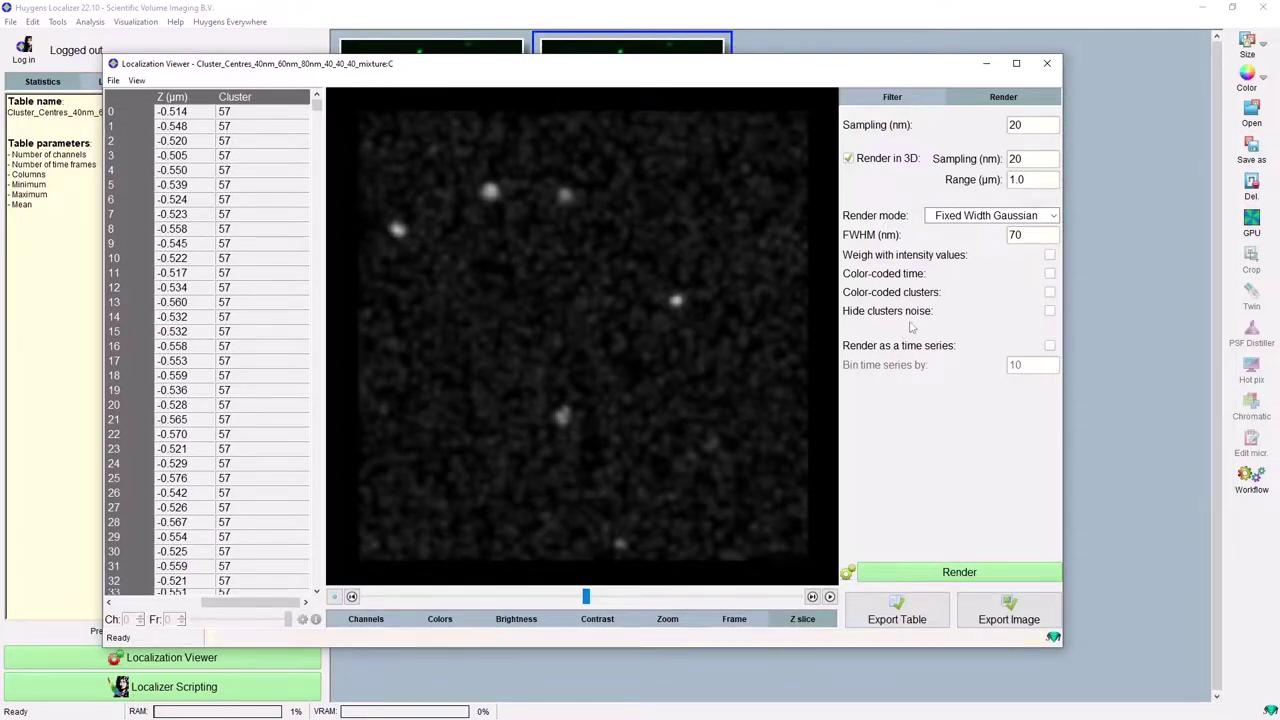
Render the localizations with color-coded clusters and browse the rendering to its last Z slice
{"action": "left_click", "coordinate": [1049, 293]}
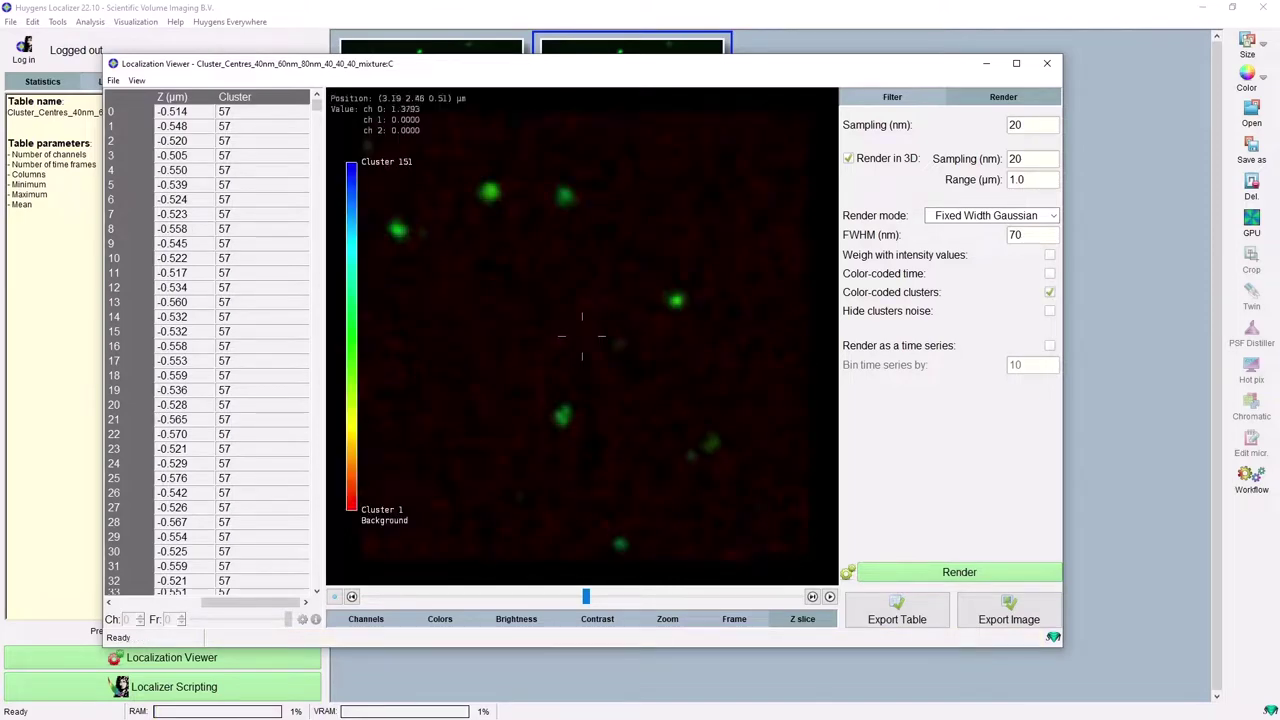
{"action": "left_click_drag", "start_coordinate": [586, 597], "coordinate": [798, 594]}
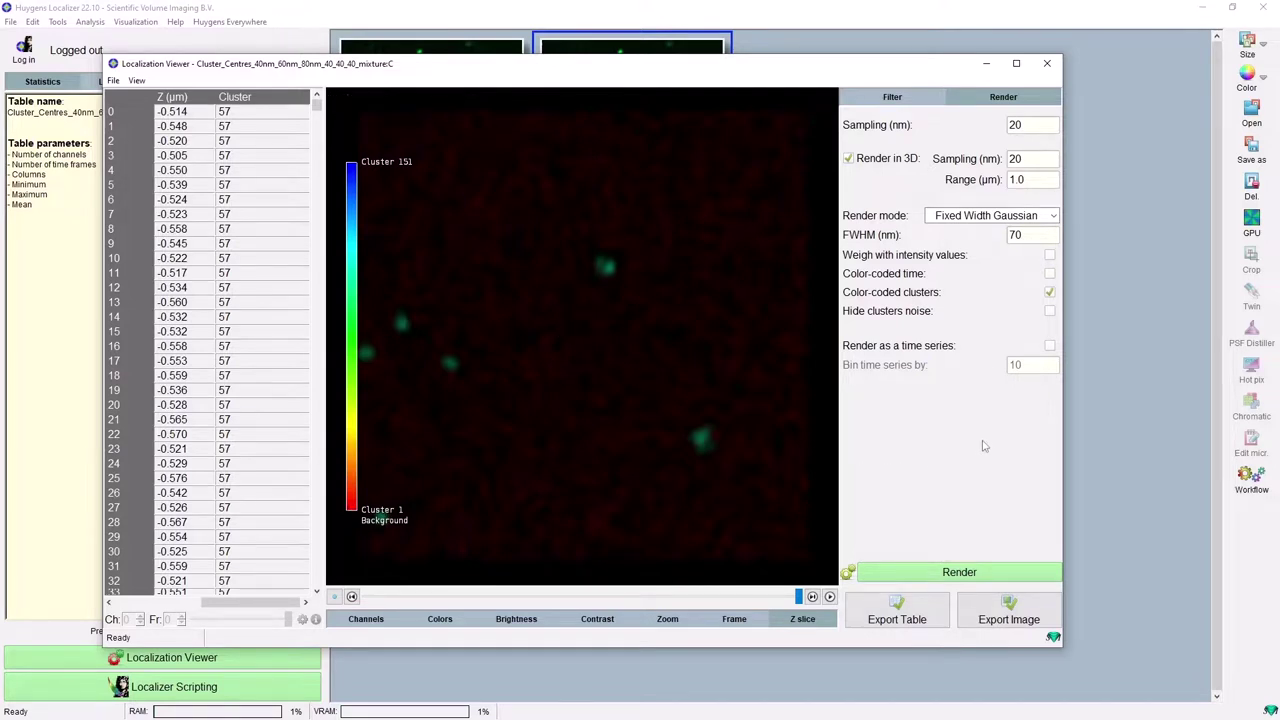
Hide the clusters noise in the rendering and turn off the color-coded clusters
{"action": "left_click", "coordinate": [1050, 312]}
{"action": "left_click", "coordinate": [1049, 292]}
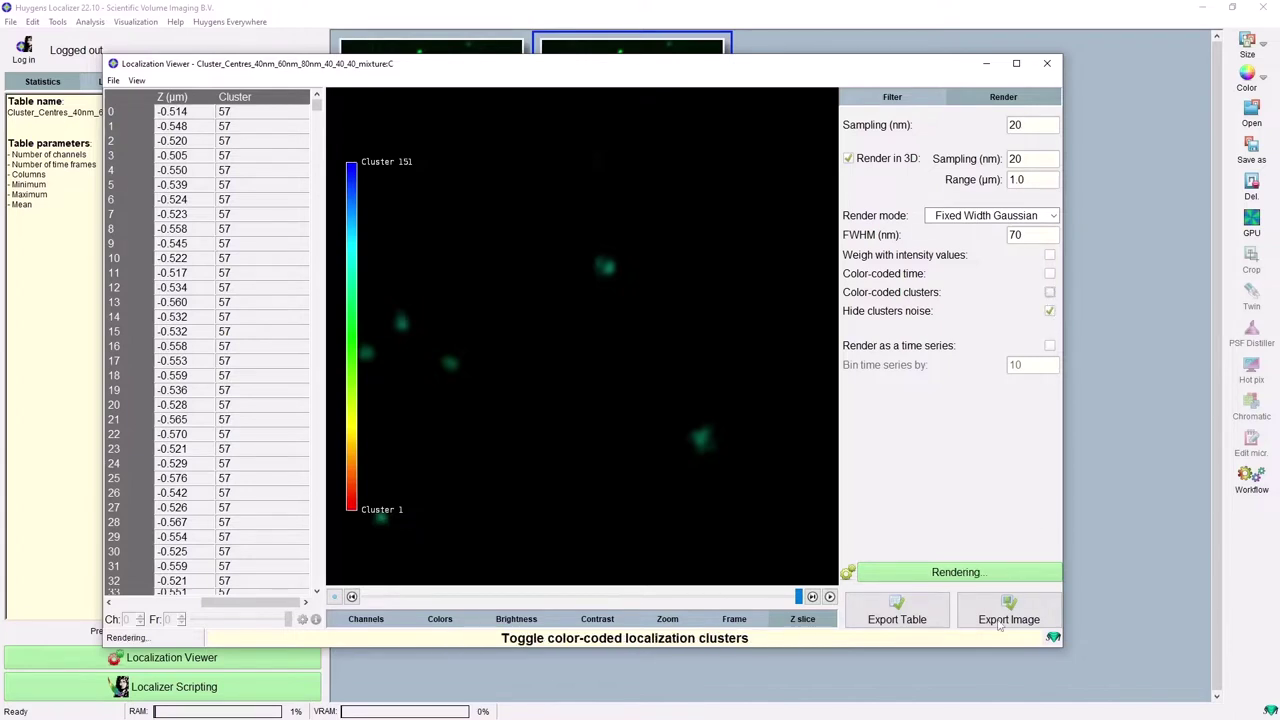